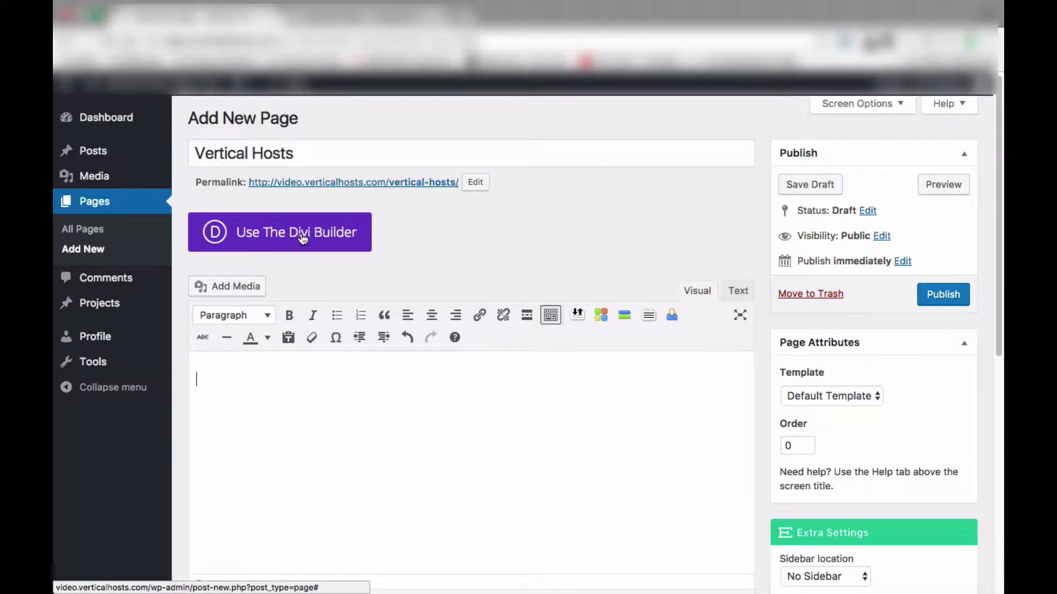
Switch the Vertical Hosts page to the Divi Builder
{"action": "left_click", "coordinate": [302, 237]}
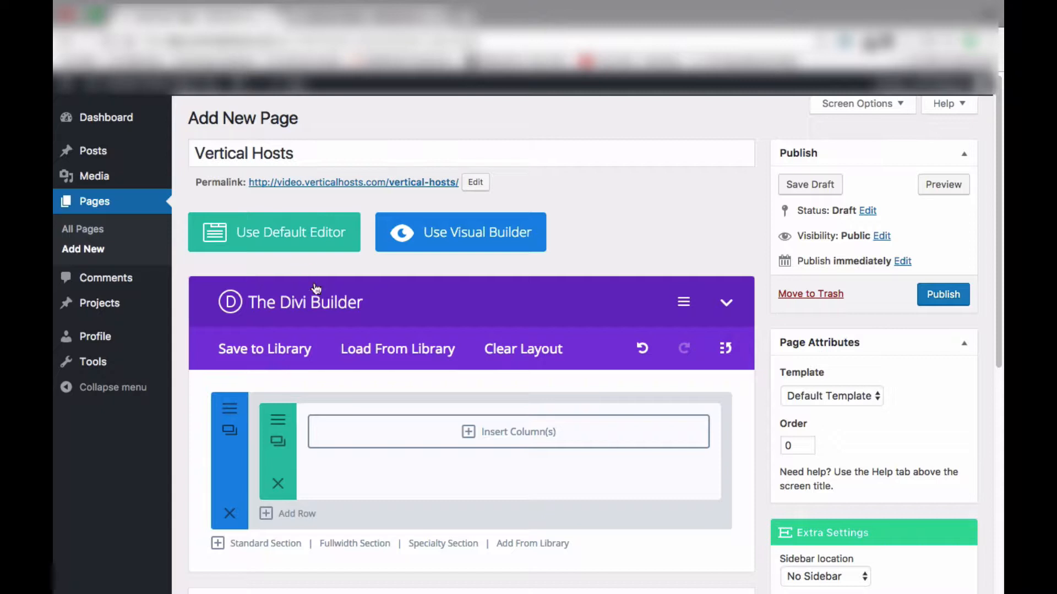
{"action": "scroll", "coordinate": [354, 327], "scroll_direction": "down", "scroll_amount": 1}
{"action": "scroll", "coordinate": [354, 324], "scroll_direction": "down", "scroll_amount": 1}
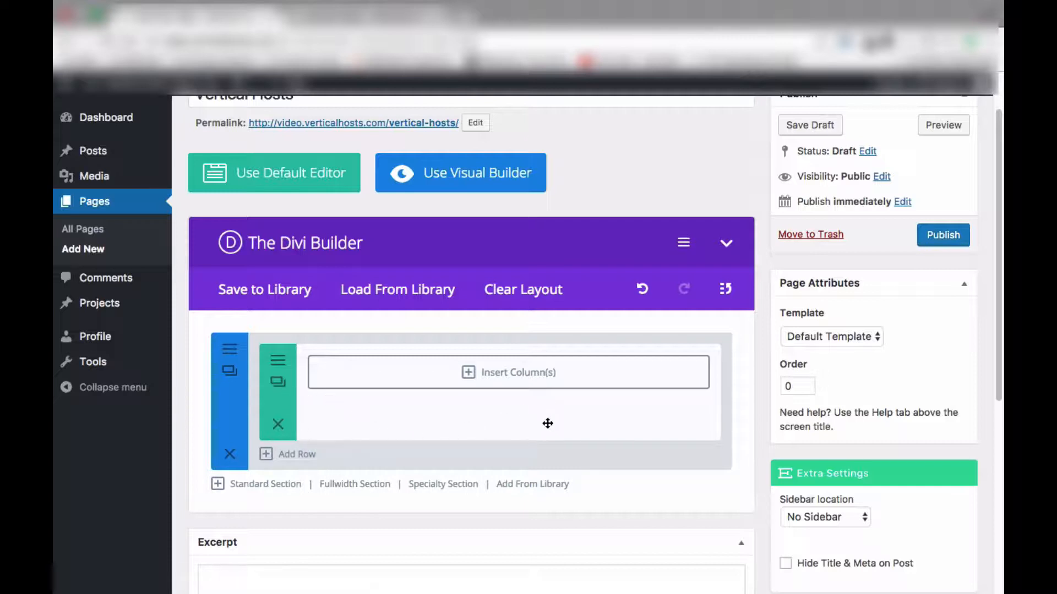
Insert columns into the section's row using the 1/4, 1/2, 1/4 layout
{"action": "left_click", "coordinate": [493, 379]}
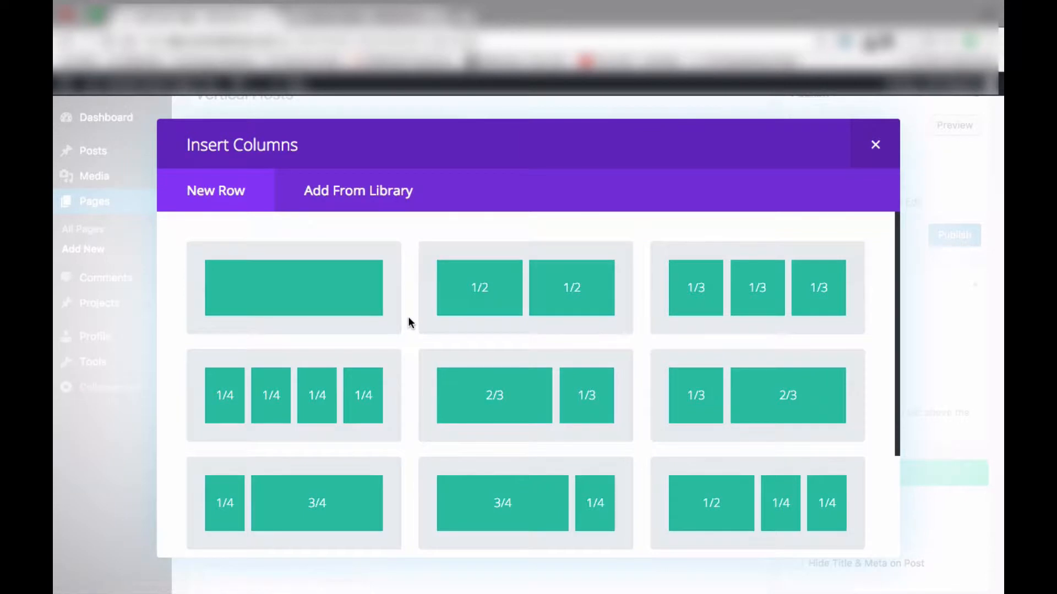
{"action": "scroll", "coordinate": [408, 323], "scroll_direction": "down", "scroll_amount": 1}
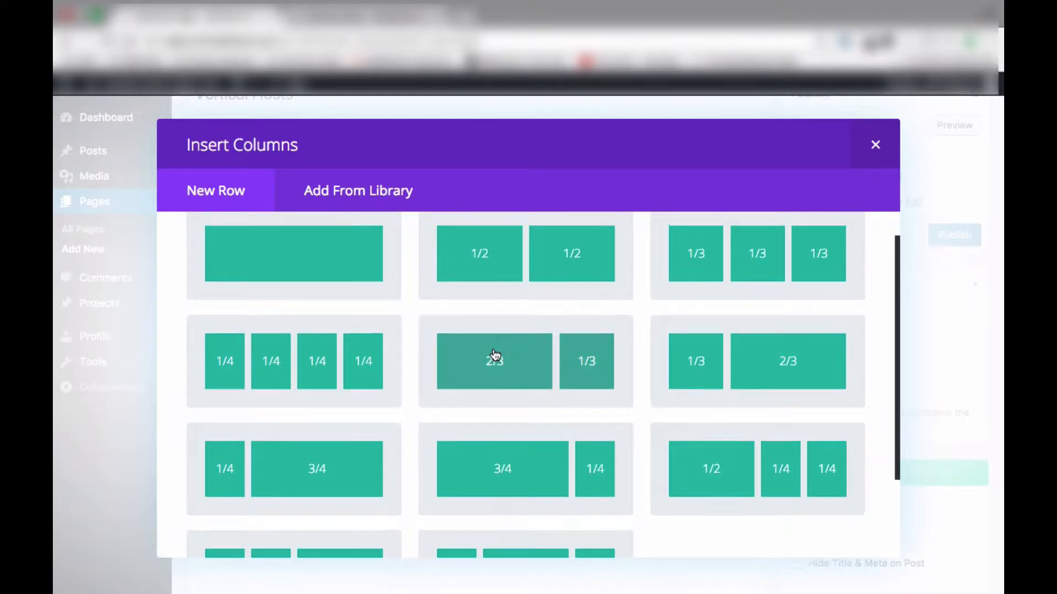
{"action": "scroll", "coordinate": [495, 355], "scroll_direction": "up", "scroll_amount": 1}
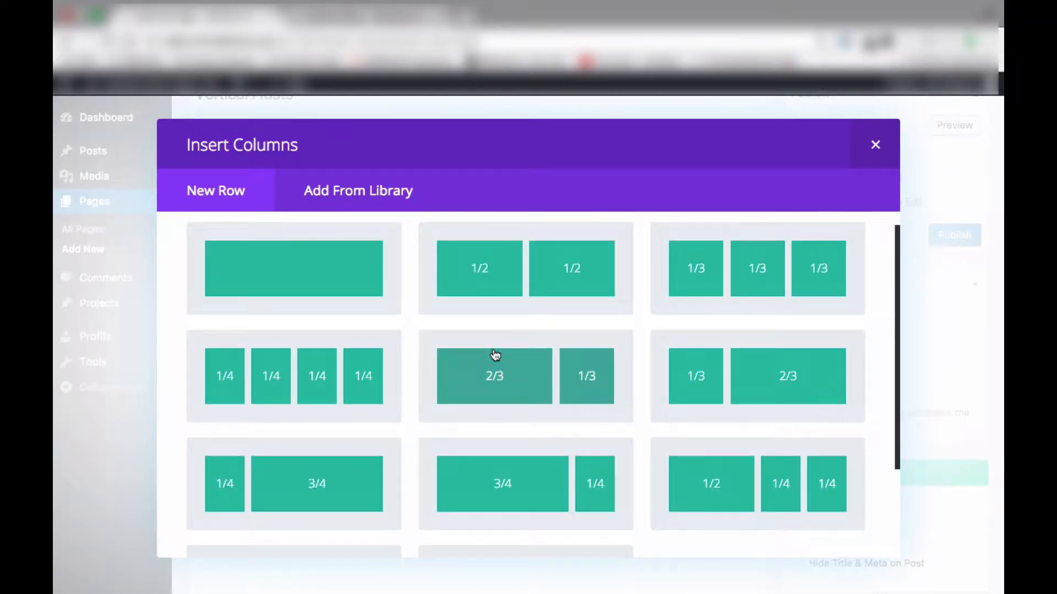
{"action": "scroll", "coordinate": [494, 355], "scroll_direction": "down", "scroll_amount": 5}
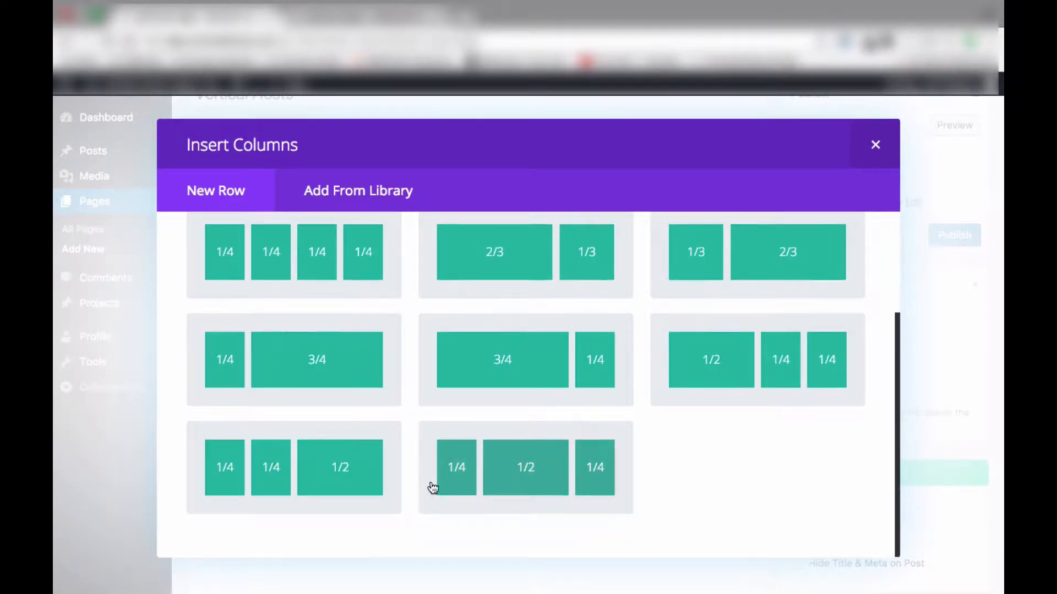
{"action": "scroll", "coordinate": [432, 489], "scroll_direction": "up", "scroll_amount": 4}
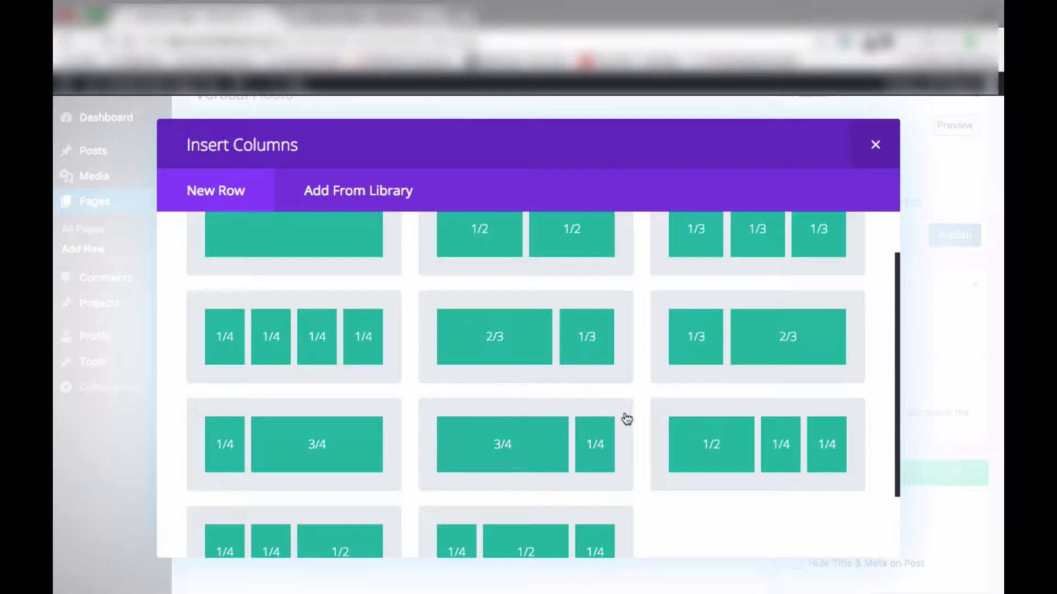
{"action": "scroll", "coordinate": [628, 421], "scroll_direction": "up", "scroll_amount": 2}
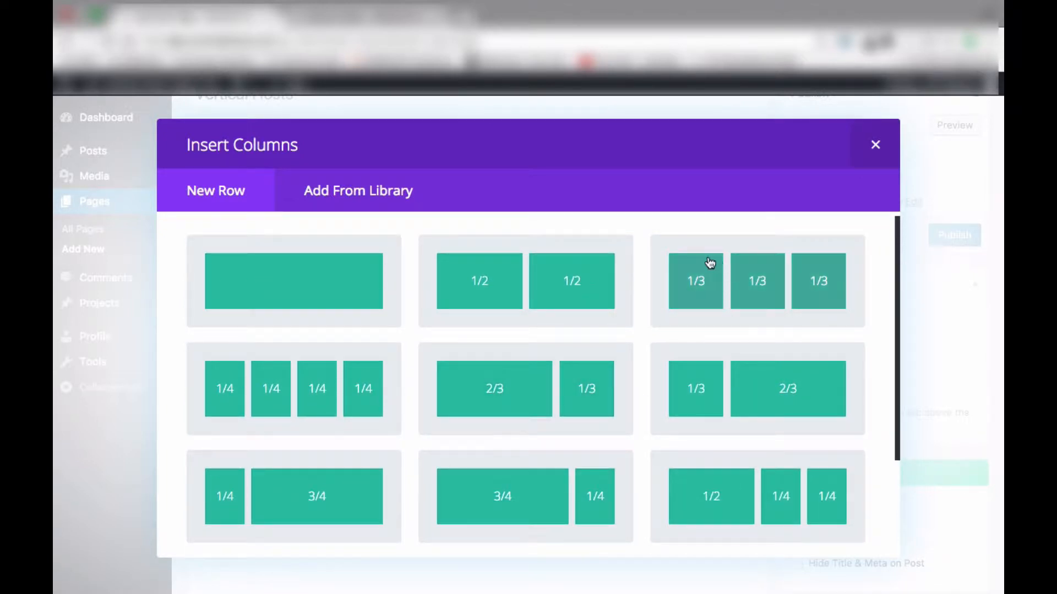
{"action": "scroll", "coordinate": [633, 401], "scroll_direction": "down", "scroll_amount": 3}
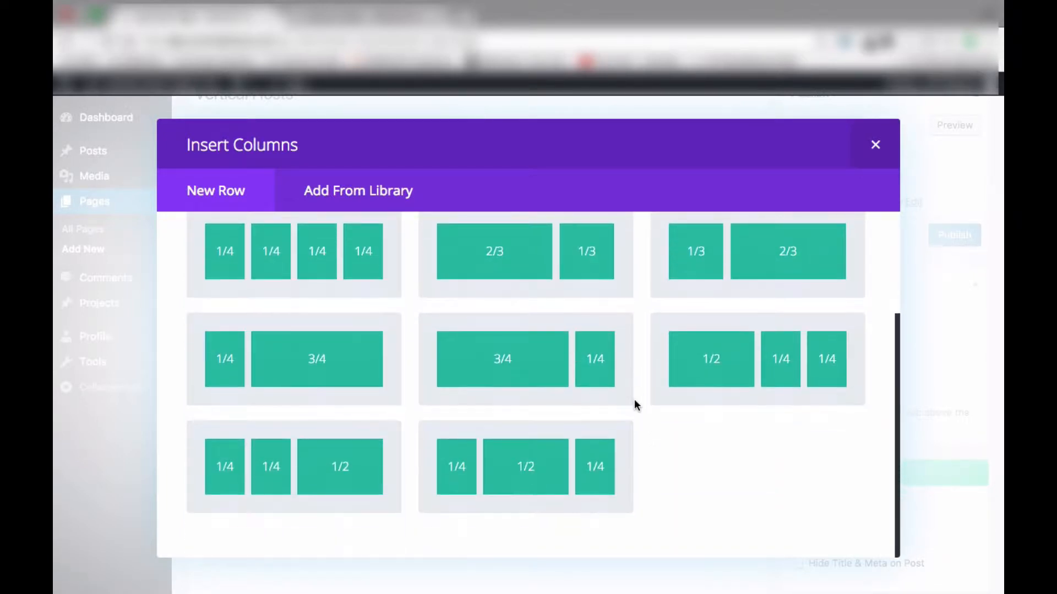
{"action": "left_click", "coordinate": [538, 481]}
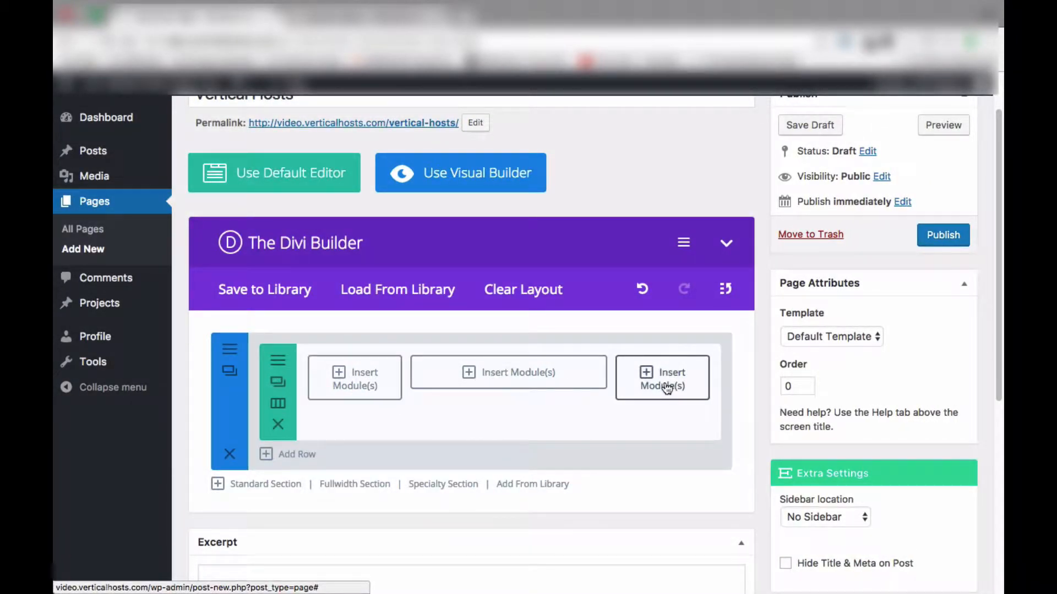
Change the row's structure to four equal 1/4 columns
{"action": "left_click", "coordinate": [278, 406]}
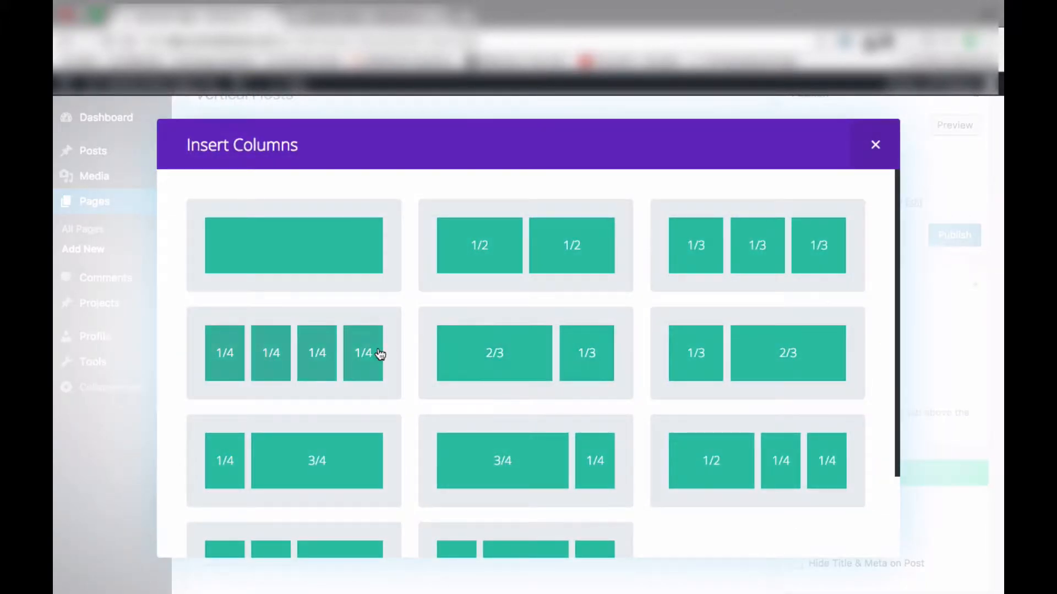
{"action": "left_click", "coordinate": [376, 353]}
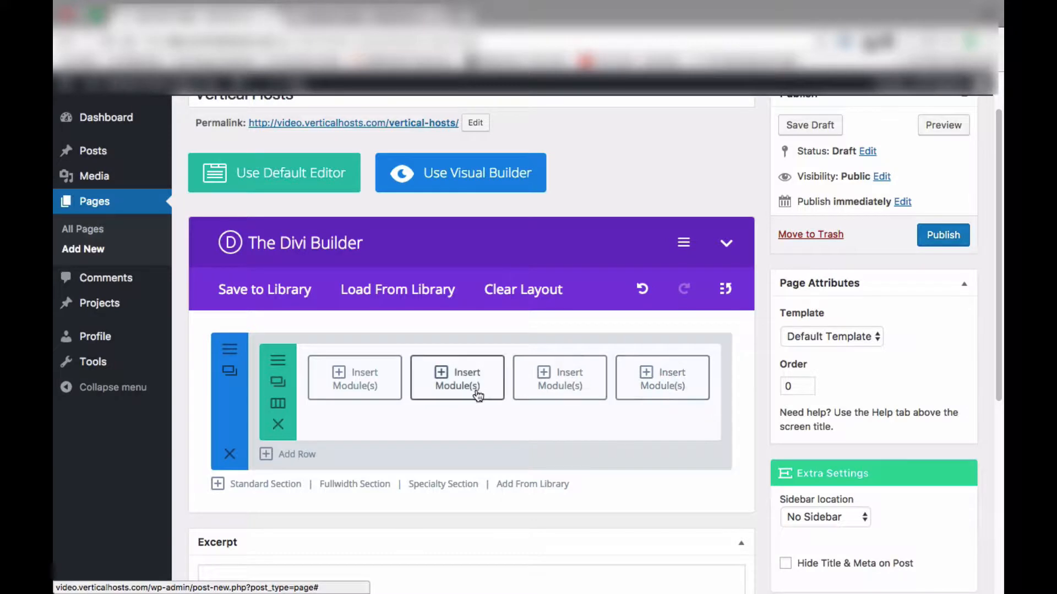
Change the row's structure to a single full-width column
{"action": "left_click", "coordinate": [278, 404]}
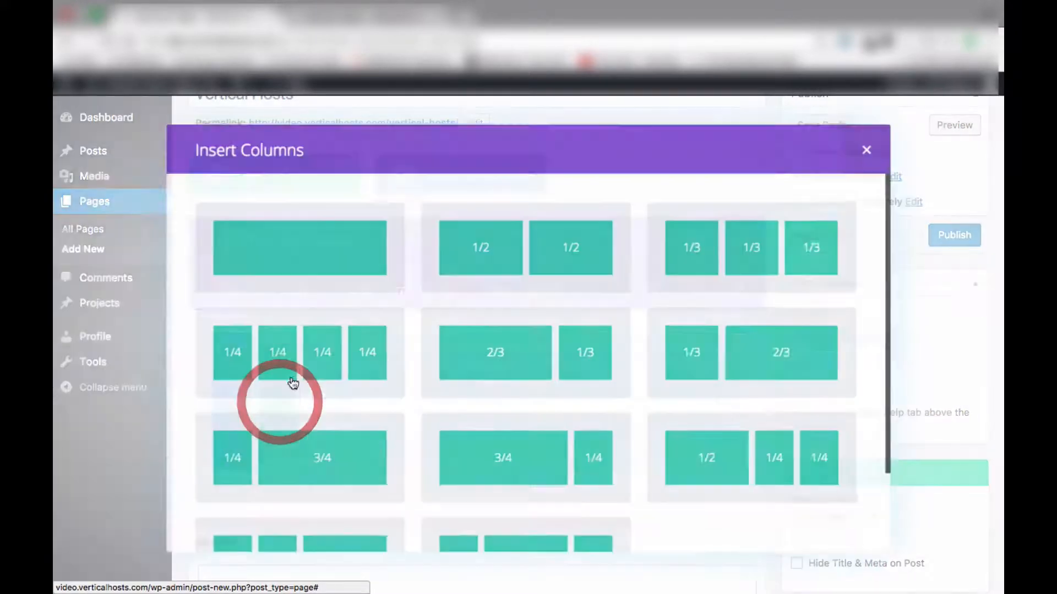
{"action": "left_click", "coordinate": [302, 267]}
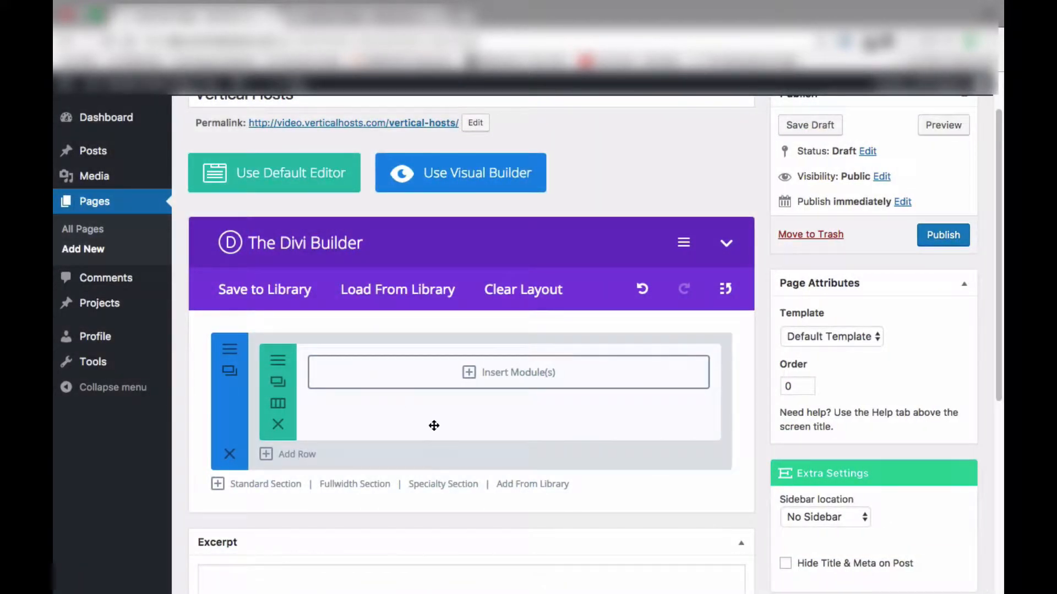
Choose a Text module for the row's column from the module list
{"action": "left_click", "coordinate": [494, 377]}
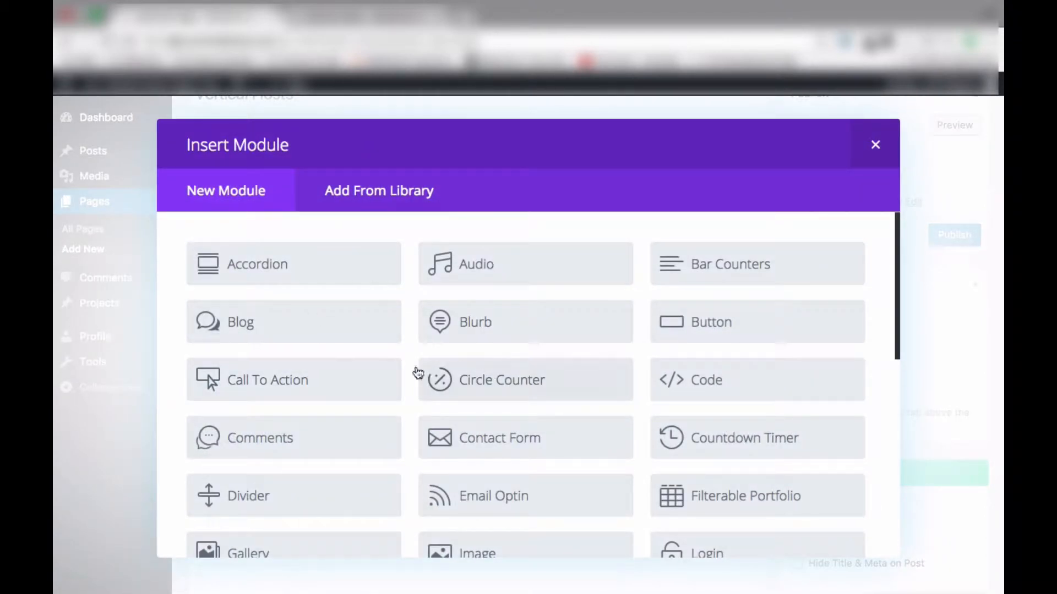
{"action": "scroll", "coordinate": [398, 361], "scroll_direction": "down", "scroll_amount": 1}
{"action": "scroll", "coordinate": [400, 363], "scroll_direction": "up", "scroll_amount": 1}
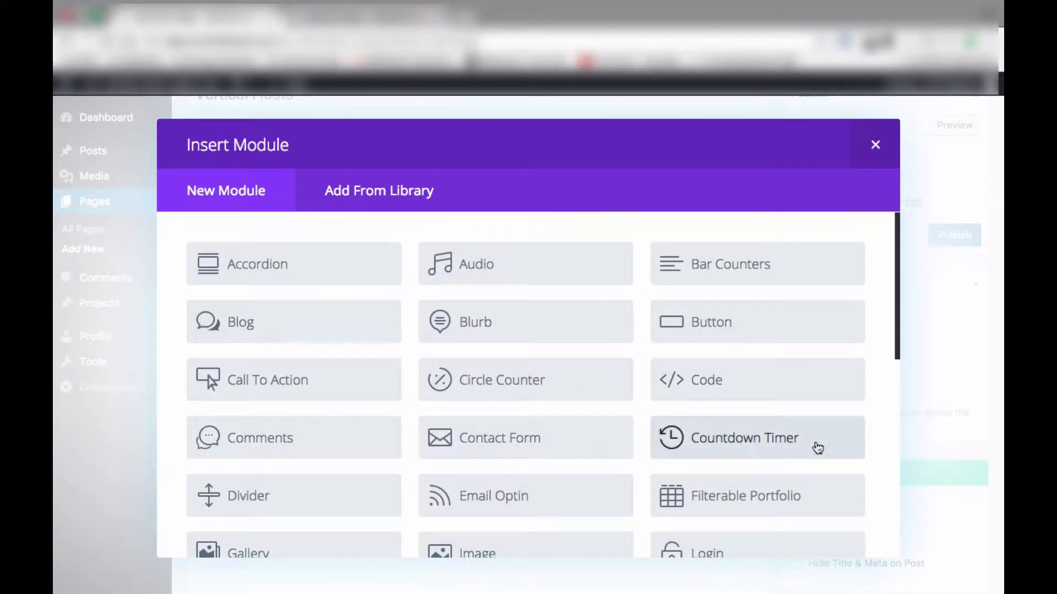
{"action": "scroll", "coordinate": [816, 447], "scroll_direction": "down", "scroll_amount": 5}
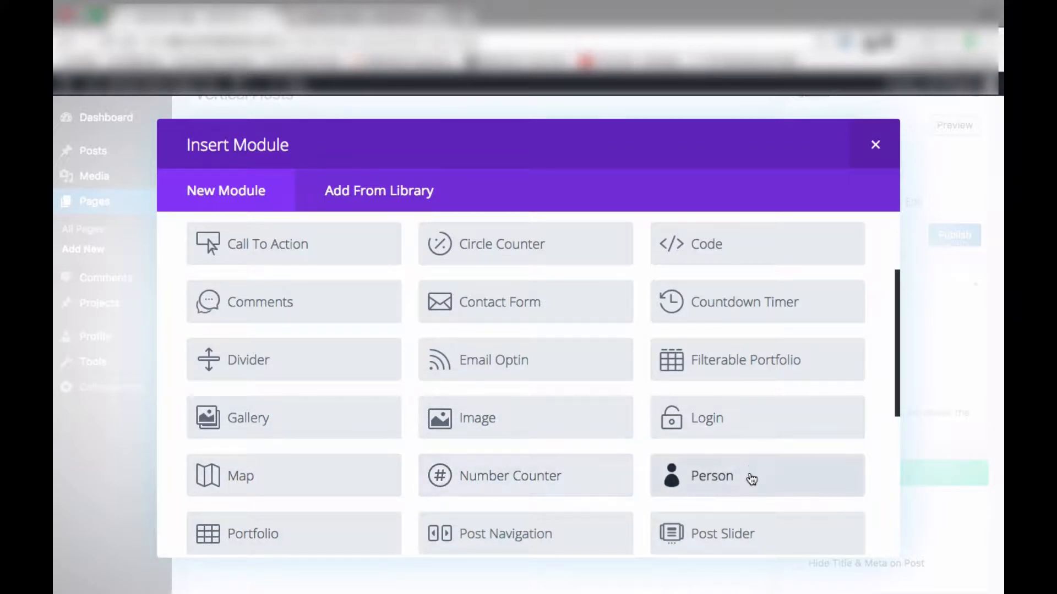
{"action": "scroll", "coordinate": [750, 463], "scroll_direction": "down", "scroll_amount": 3}
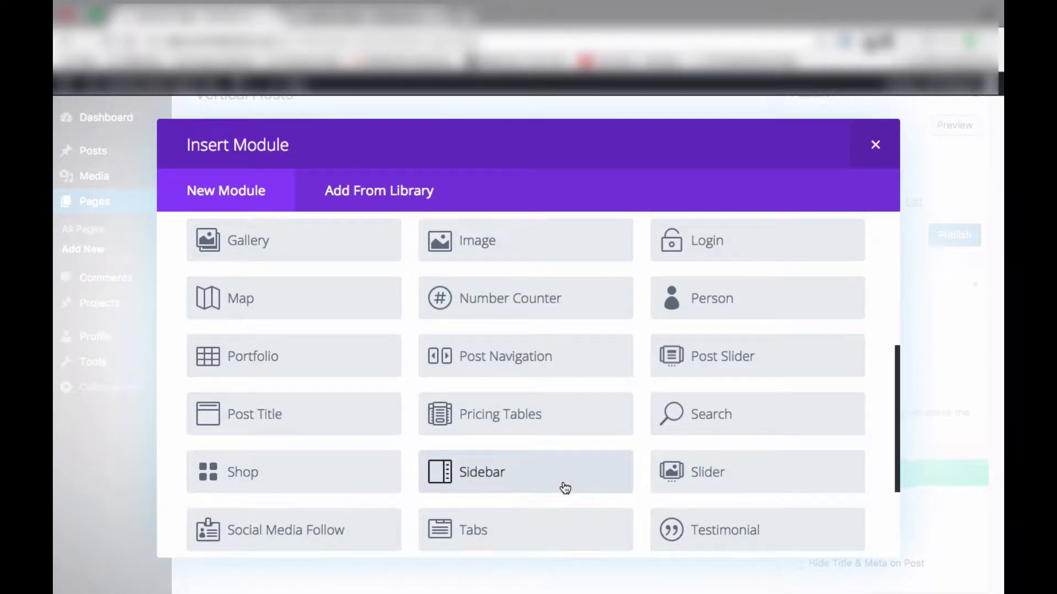
{"action": "scroll", "coordinate": [566, 488], "scroll_direction": "down", "scroll_amount": 3}
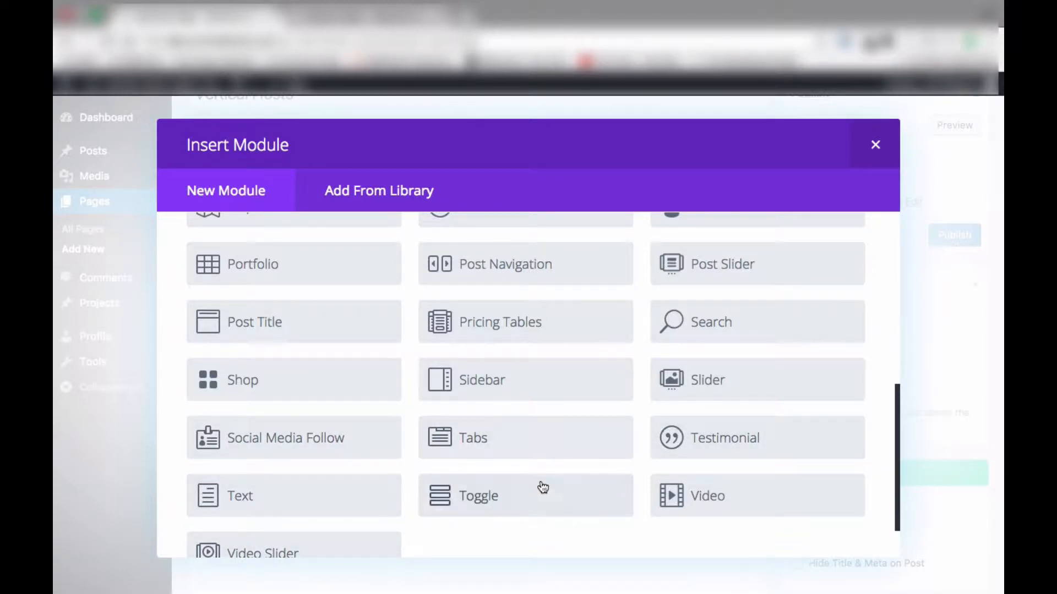
{"action": "scroll", "coordinate": [764, 498], "scroll_direction": "down", "scroll_amount": 2}
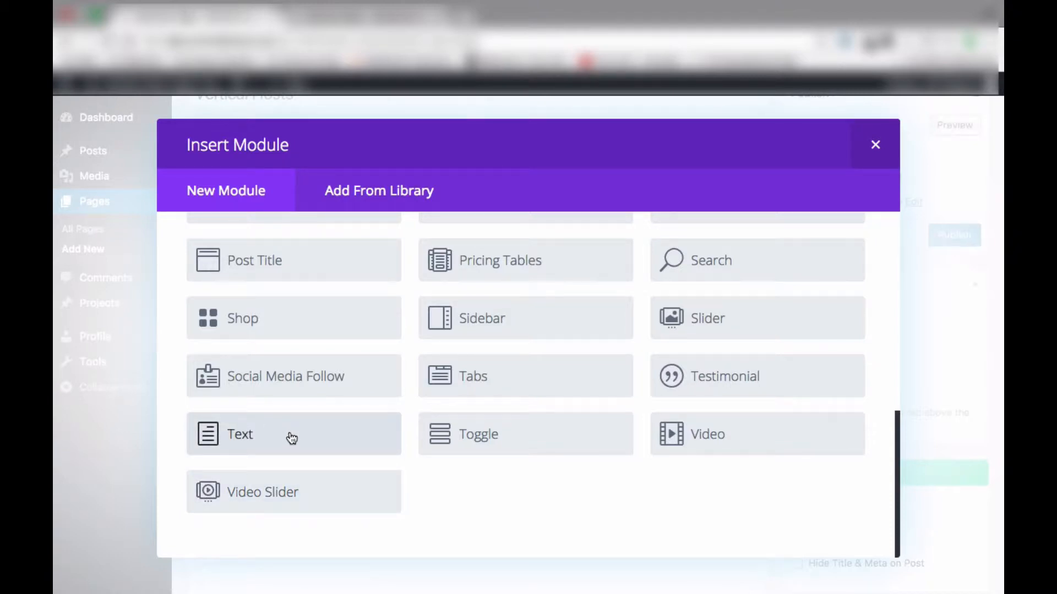
{"action": "scroll", "coordinate": [290, 436], "scroll_direction": "up", "scroll_amount": 6}
{"action": "scroll", "coordinate": [292, 435], "scroll_direction": "up", "scroll_amount": 1}
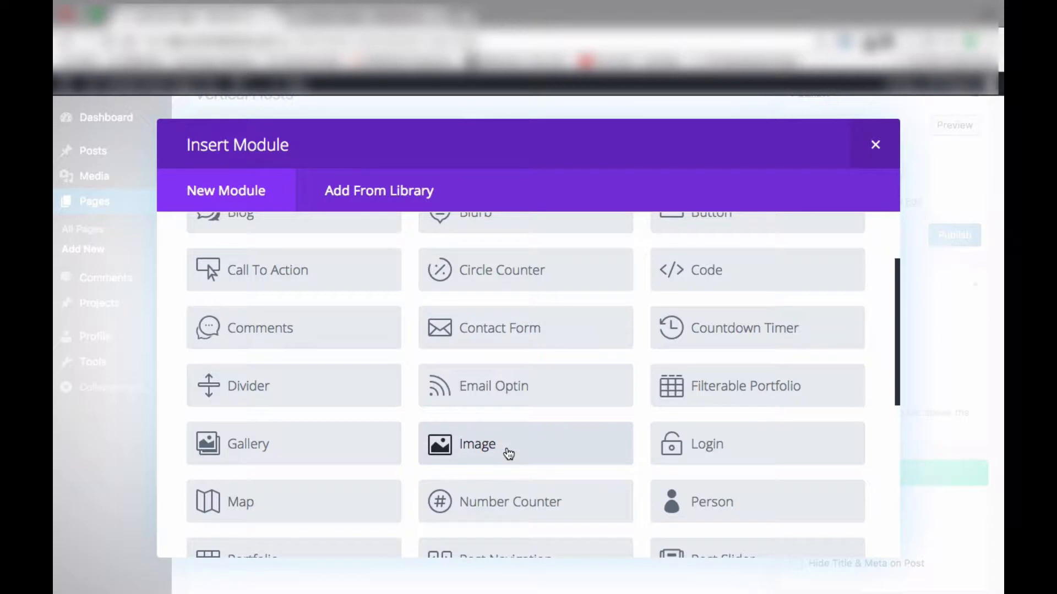
{"action": "scroll", "coordinate": [508, 454], "scroll_direction": "down", "scroll_amount": 5}
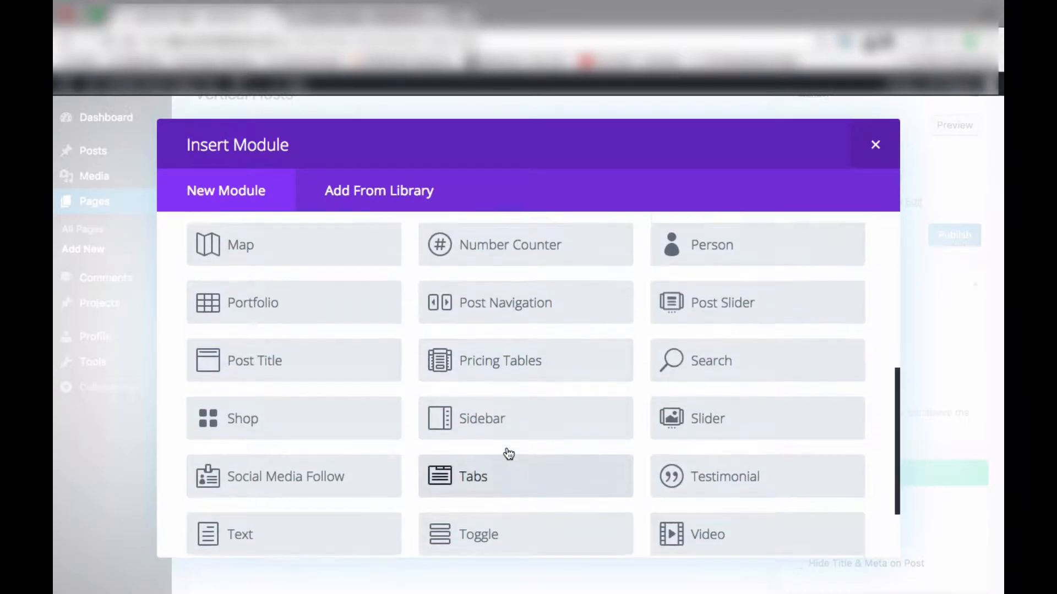
{"action": "scroll", "coordinate": [507, 450], "scroll_direction": "up", "scroll_amount": 2}
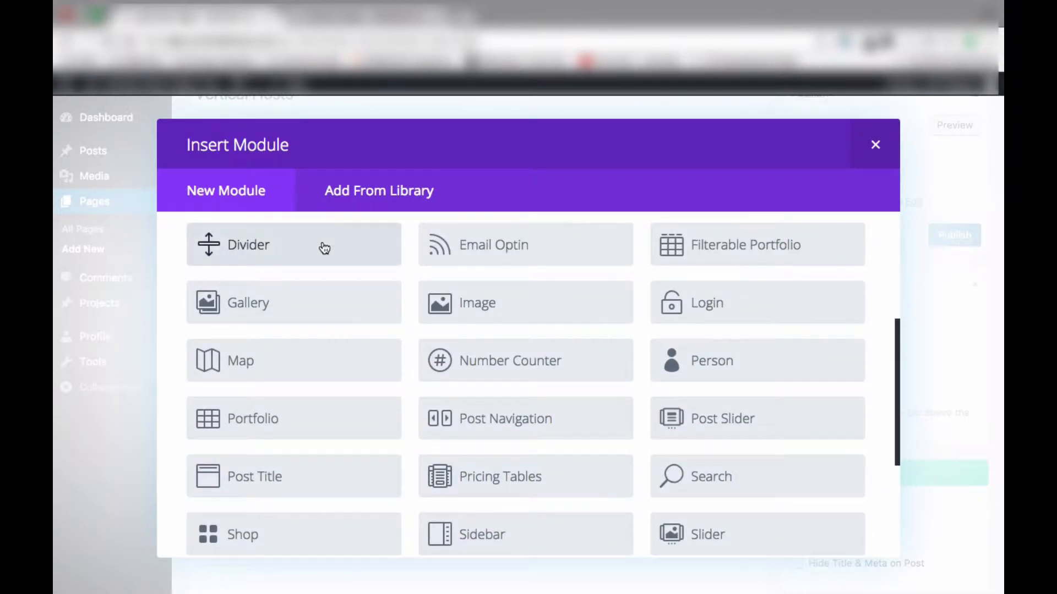
{"action": "scroll", "coordinate": [322, 258], "scroll_direction": "down", "scroll_amount": 4}
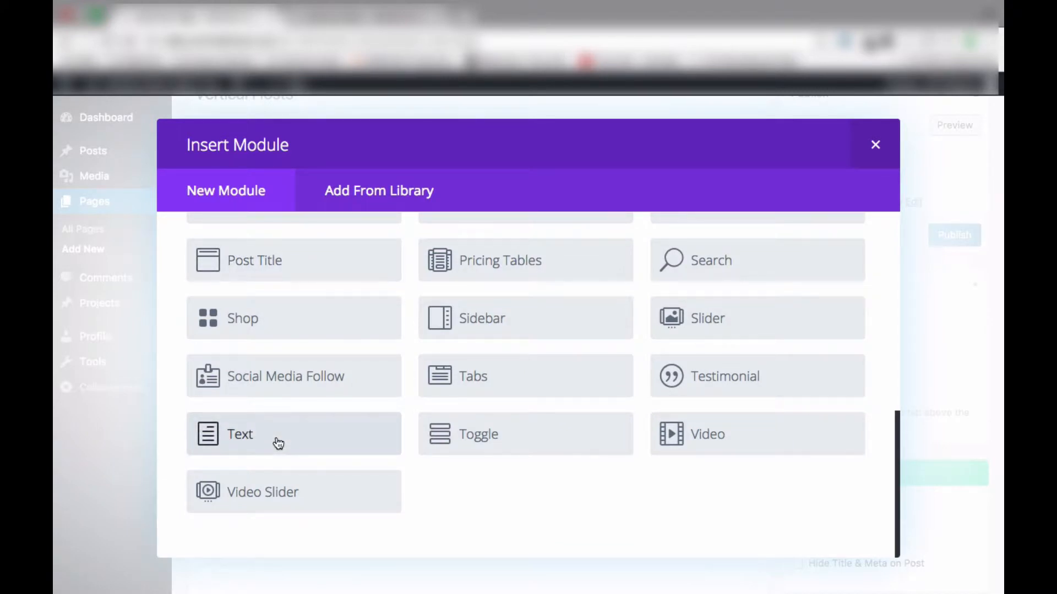
{"action": "left_click", "coordinate": [278, 444]}
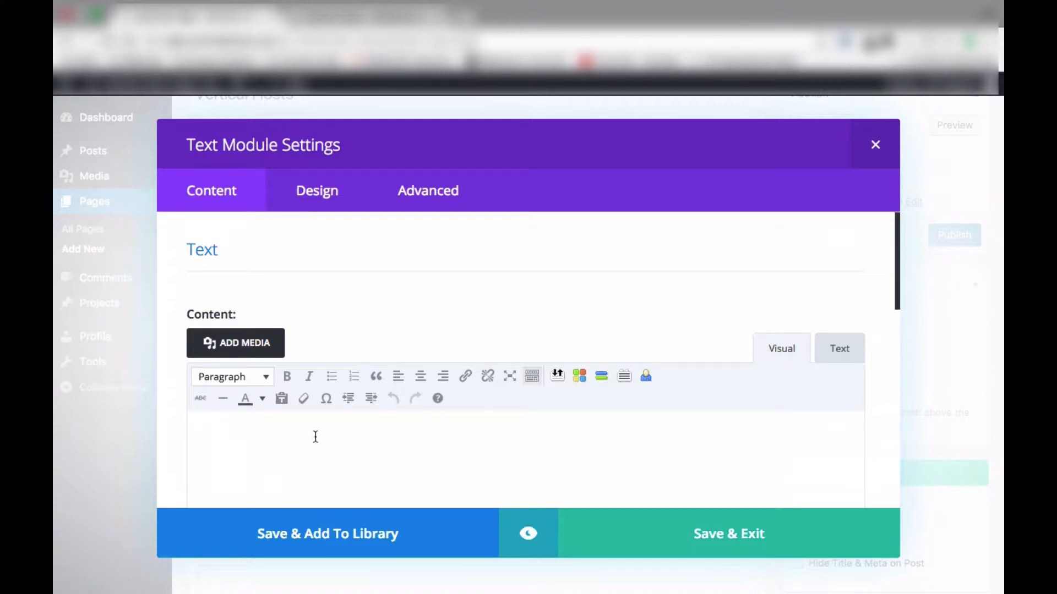
Save the new Text module with its default settings
{"action": "scroll", "coordinate": [315, 436], "scroll_direction": "down", "scroll_amount": 3}
{"action": "scroll", "coordinate": [316, 436], "scroll_direction": "down", "scroll_amount": 1}
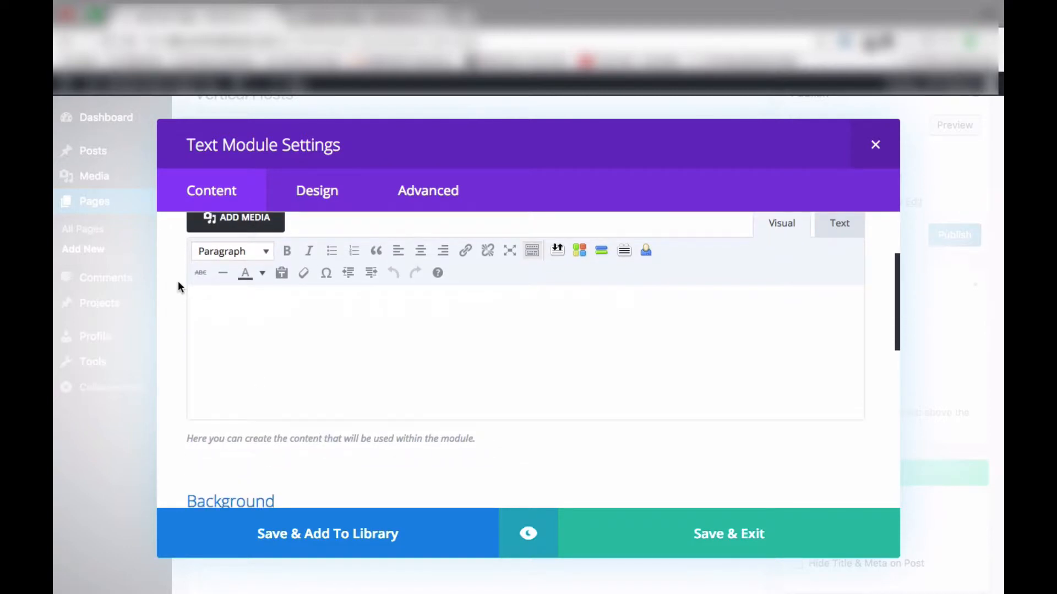
{"action": "scroll", "coordinate": [202, 302], "scroll_direction": "up", "scroll_amount": 1}
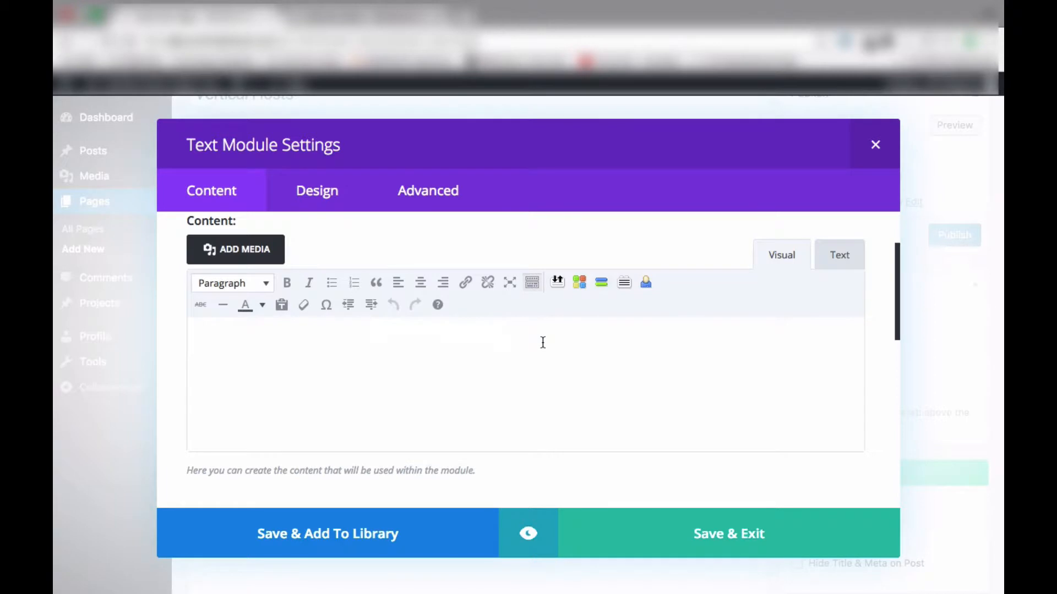
{"action": "scroll", "coordinate": [543, 342], "scroll_direction": "up", "scroll_amount": 1}
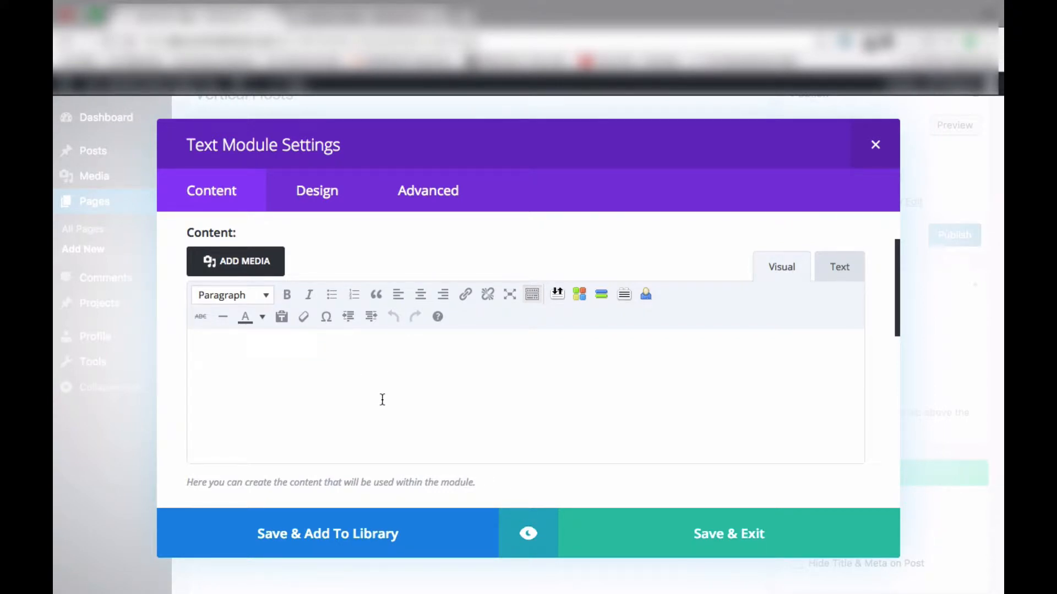
{"action": "scroll", "coordinate": [379, 399], "scroll_direction": "down", "scroll_amount": 5}
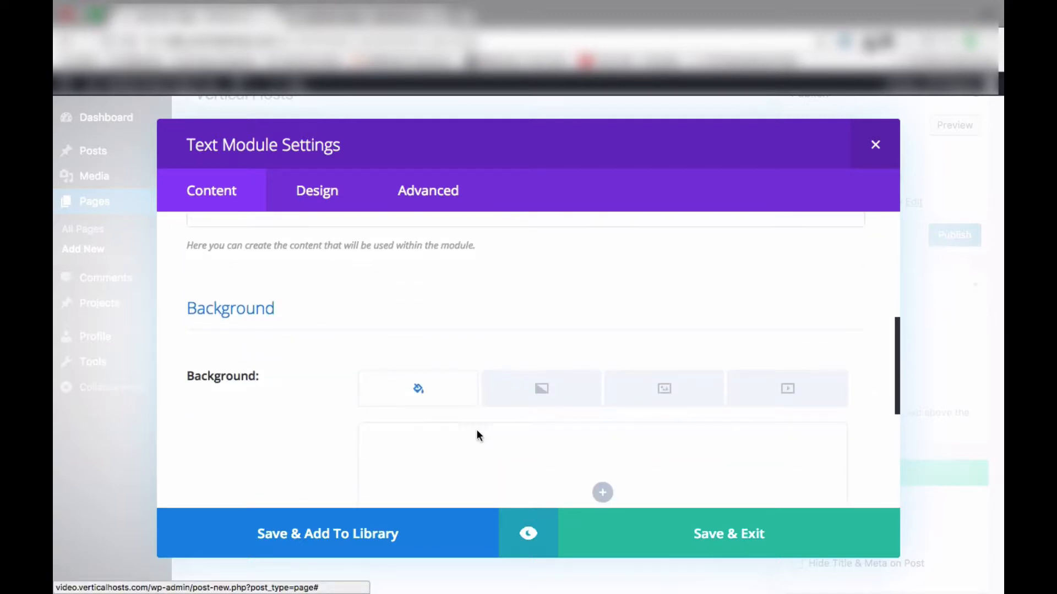
{"action": "left_click", "coordinate": [703, 539]}
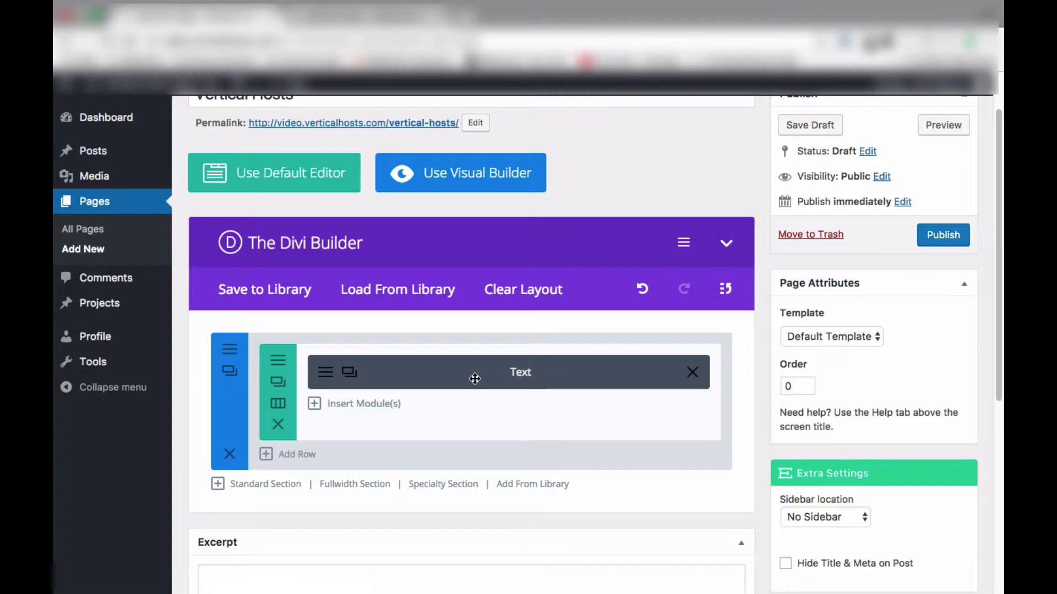
{"action": "left_click", "coordinate": [328, 375]}
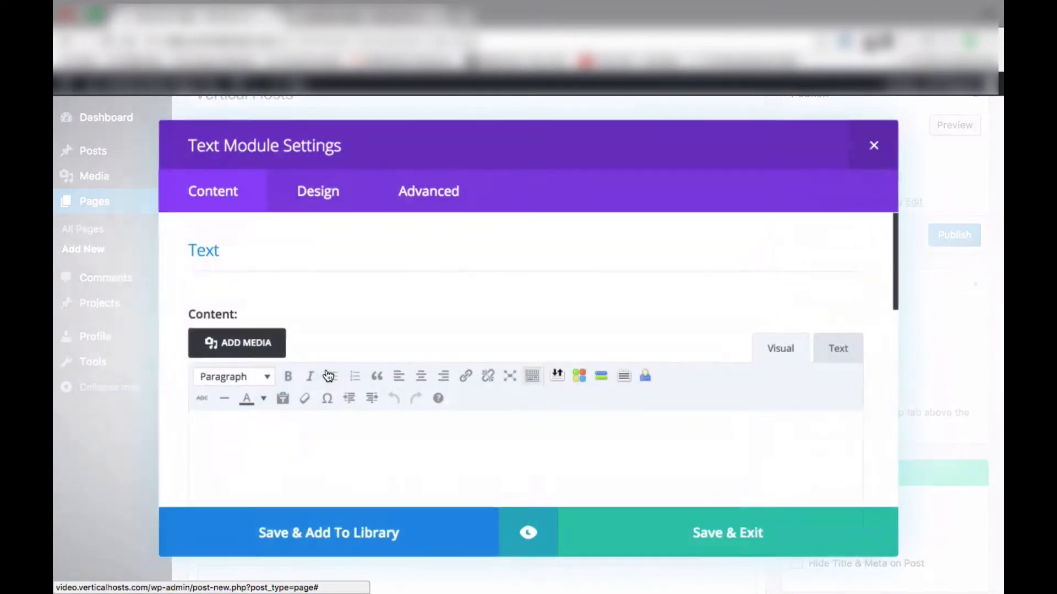
{"action": "left_click", "coordinate": [698, 537]}
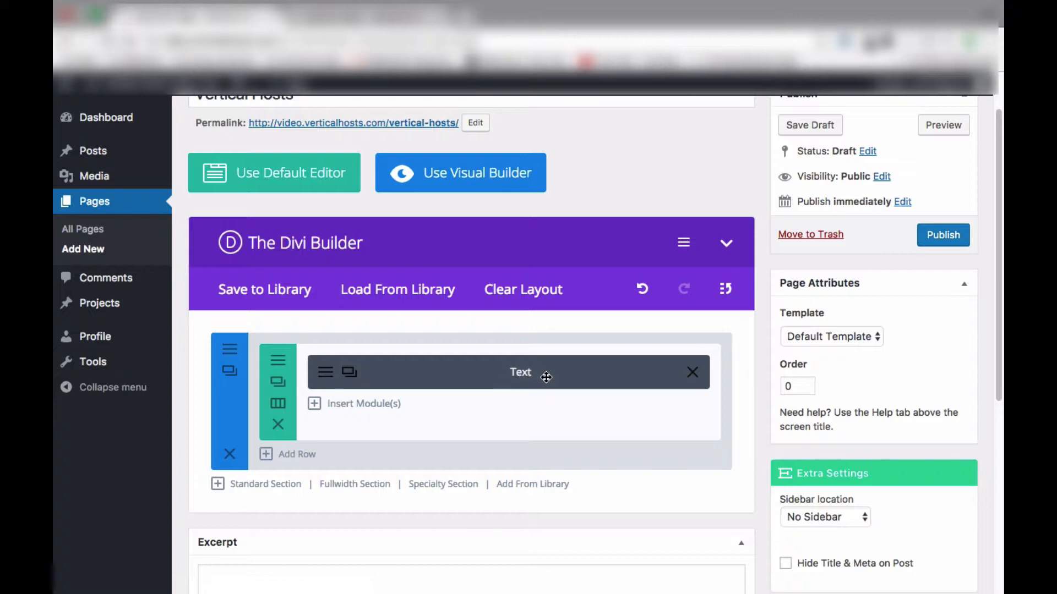
Set the Text module's admin label to Header Text and save the module
{"action": "left_click", "coordinate": [325, 370]}
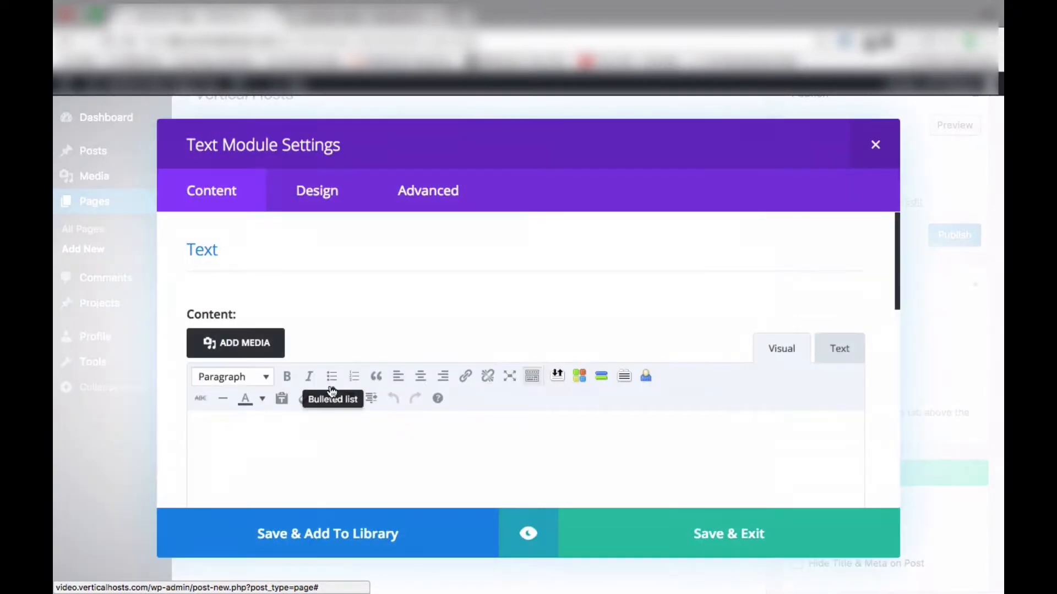
{"action": "scroll", "coordinate": [335, 413], "scroll_direction": "down", "scroll_amount": 5}
{"action": "scroll", "coordinate": [336, 412], "scroll_direction": "down", "scroll_amount": 5}
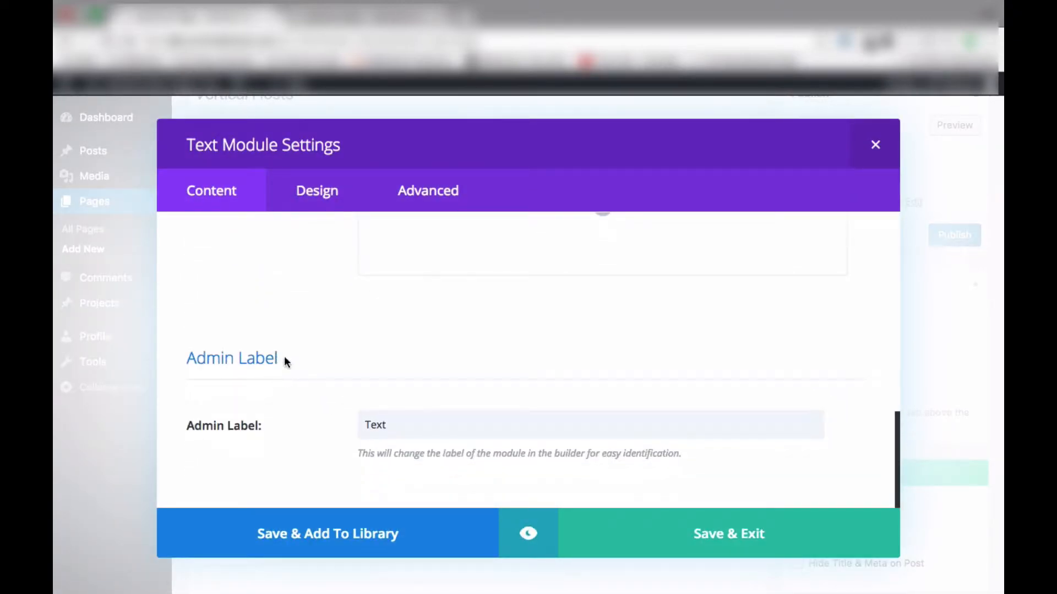
{"action": "left_click", "coordinate": [366, 425]}
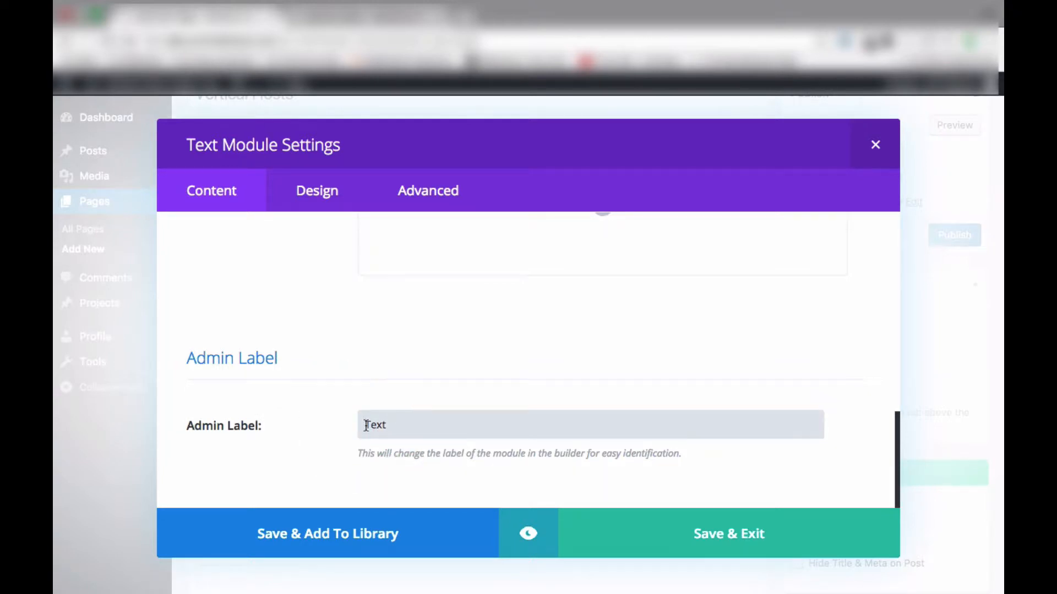
{"action": "type", "text": "Header"}
{"action": "left_click", "coordinate": [704, 531]}
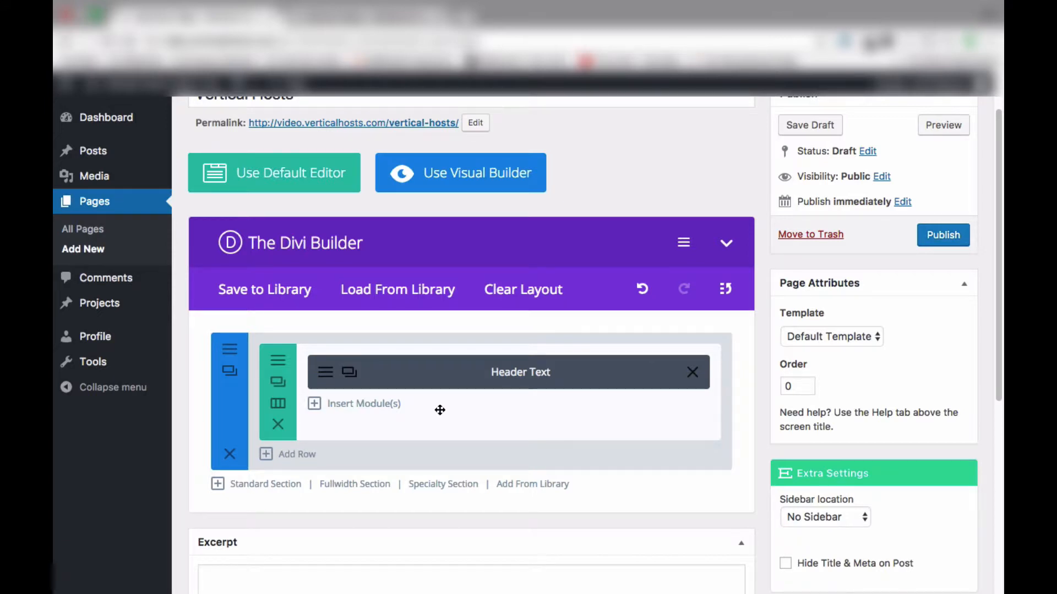
Add a Divider module below the Header Text module, keeping Don't Show Divider visibility, and save it
{"action": "left_click", "coordinate": [357, 406]}
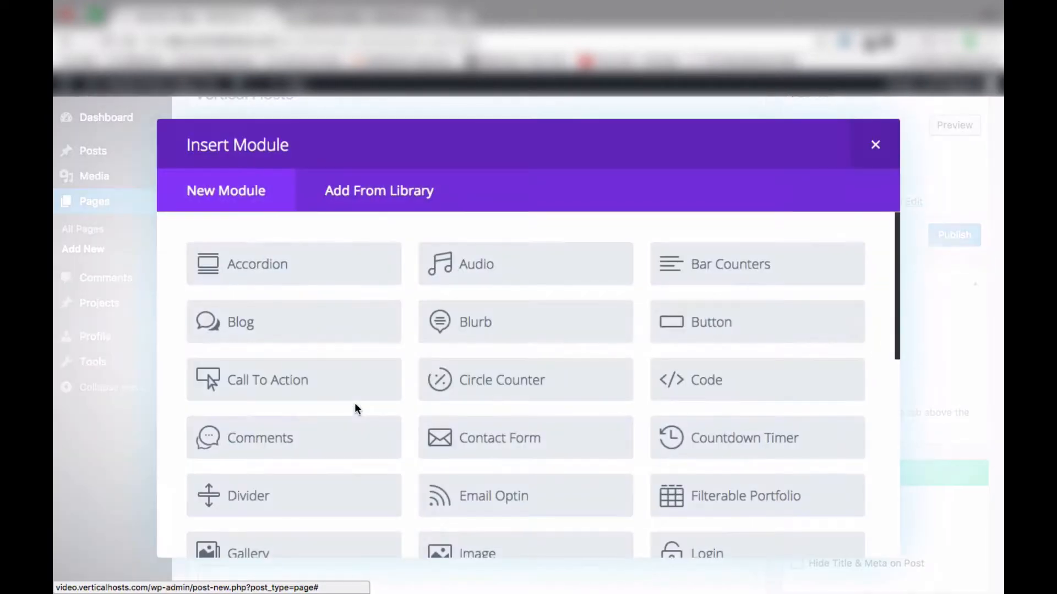
{"action": "left_click", "coordinate": [270, 497]}
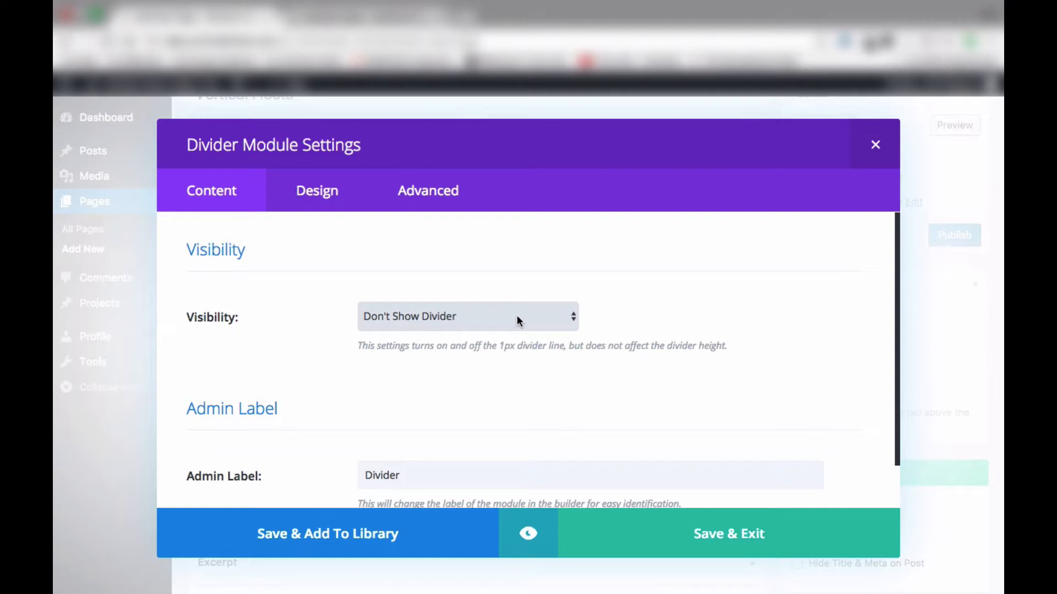
{"action": "left_click", "coordinate": [499, 318]}
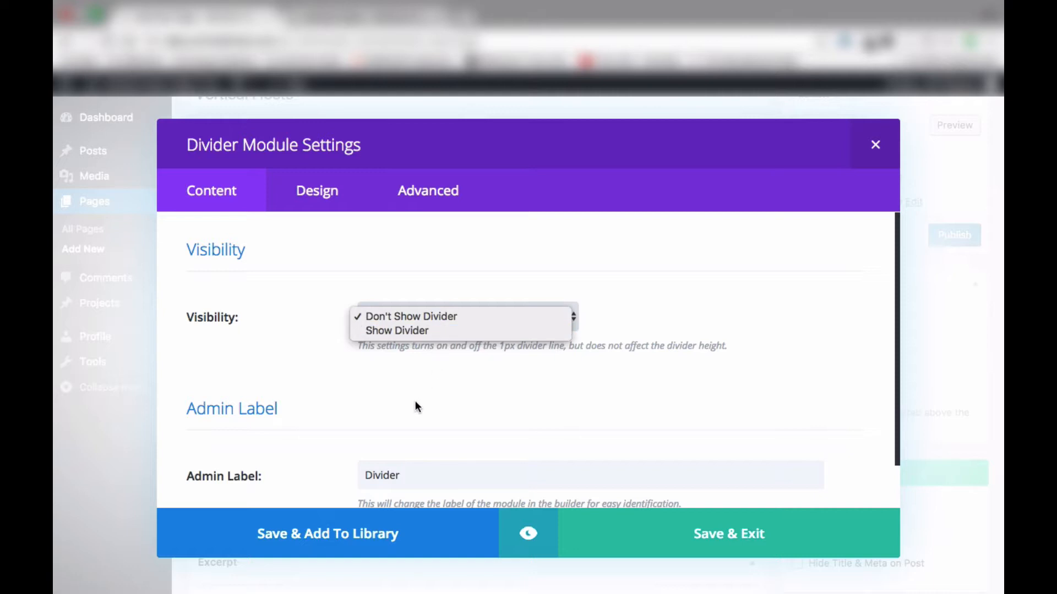
{"action": "left_click", "coordinate": [385, 397]}
{"action": "scroll", "coordinate": [386, 396], "scroll_direction": "down", "scroll_amount": 2}
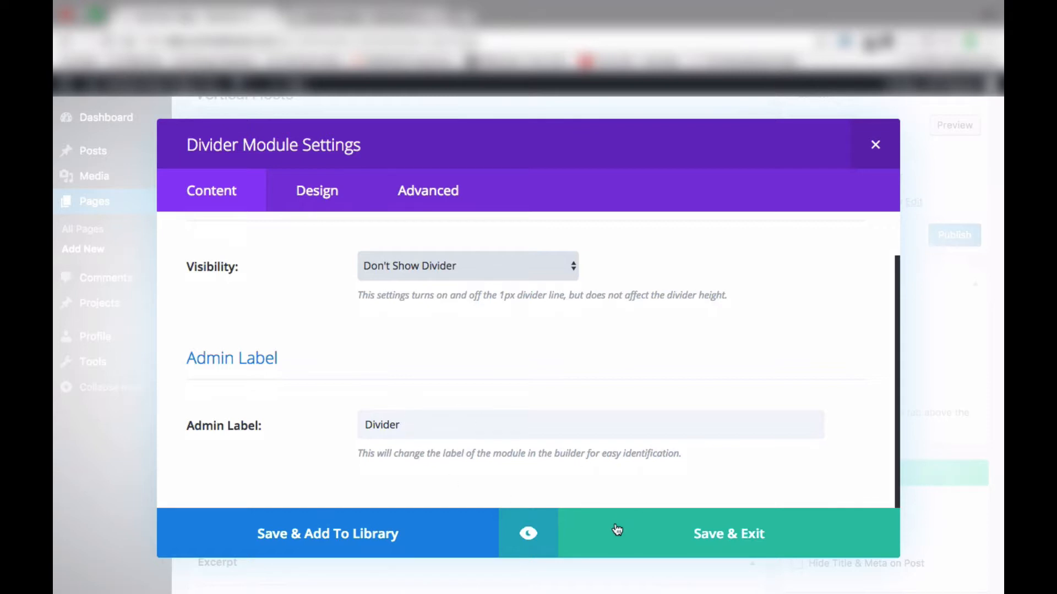
{"action": "left_click", "coordinate": [689, 538]}
Add a fullwidth section and, below it, a specialty section using the first column layout
{"action": "scroll", "coordinate": [430, 456], "scroll_direction": "down", "scroll_amount": 3}
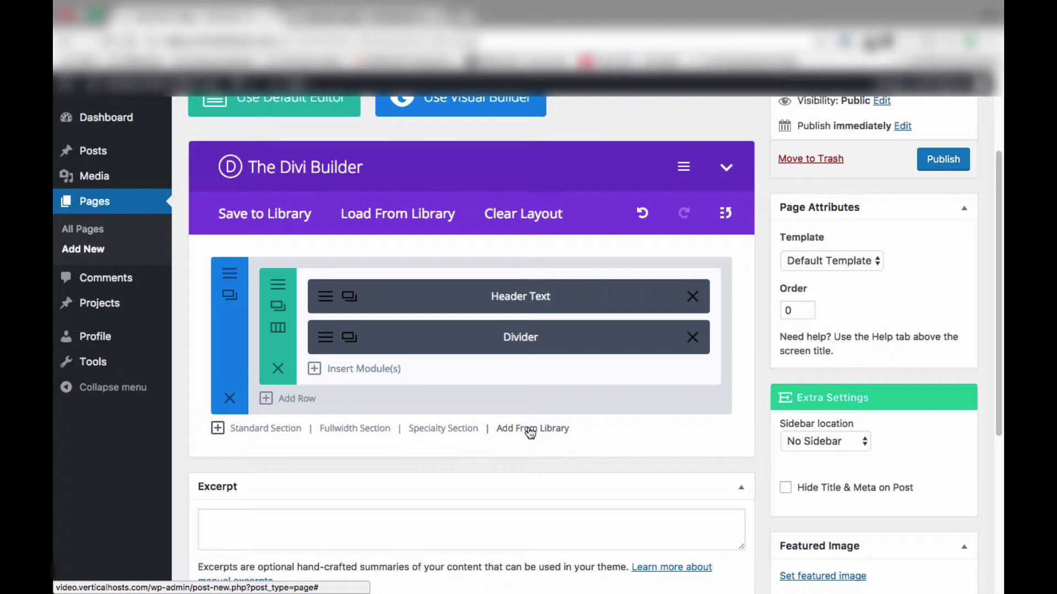
{"action": "left_click", "coordinate": [369, 429]}
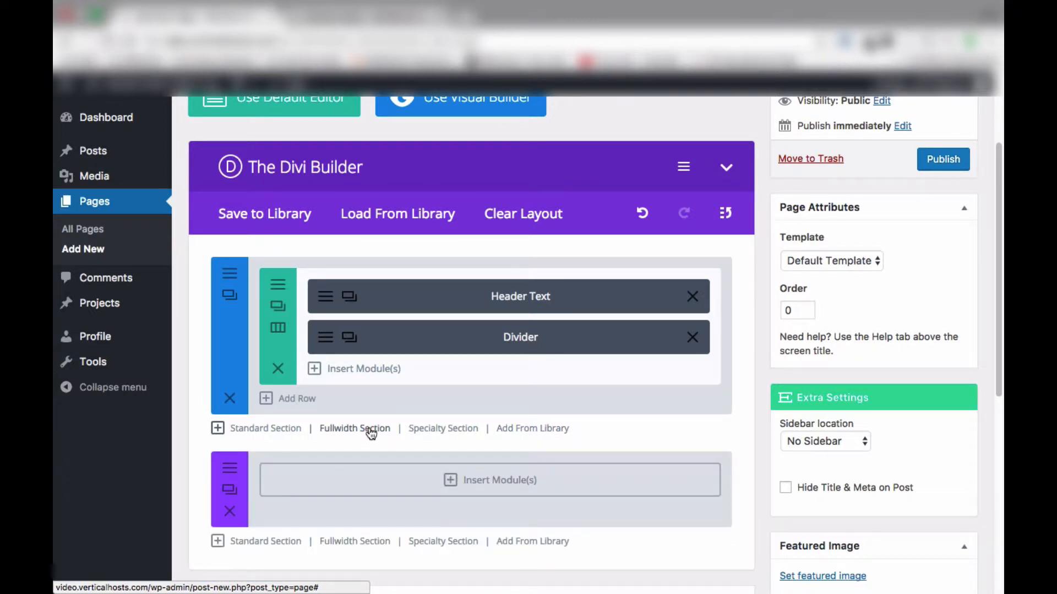
{"action": "scroll", "coordinate": [369, 428], "scroll_direction": "down", "scroll_amount": 3}
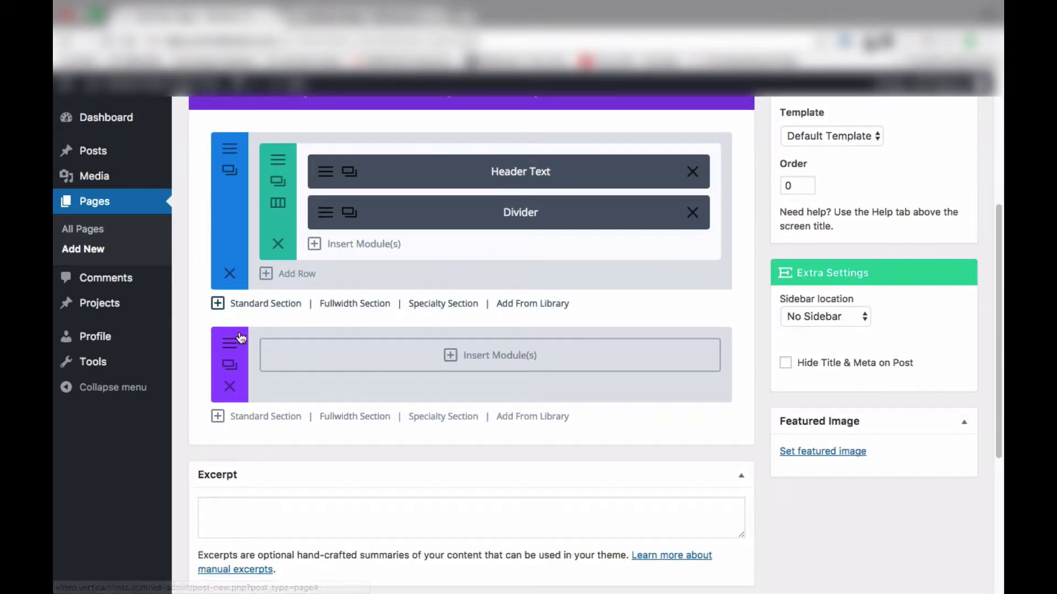
{"action": "left_click", "coordinate": [442, 418]}
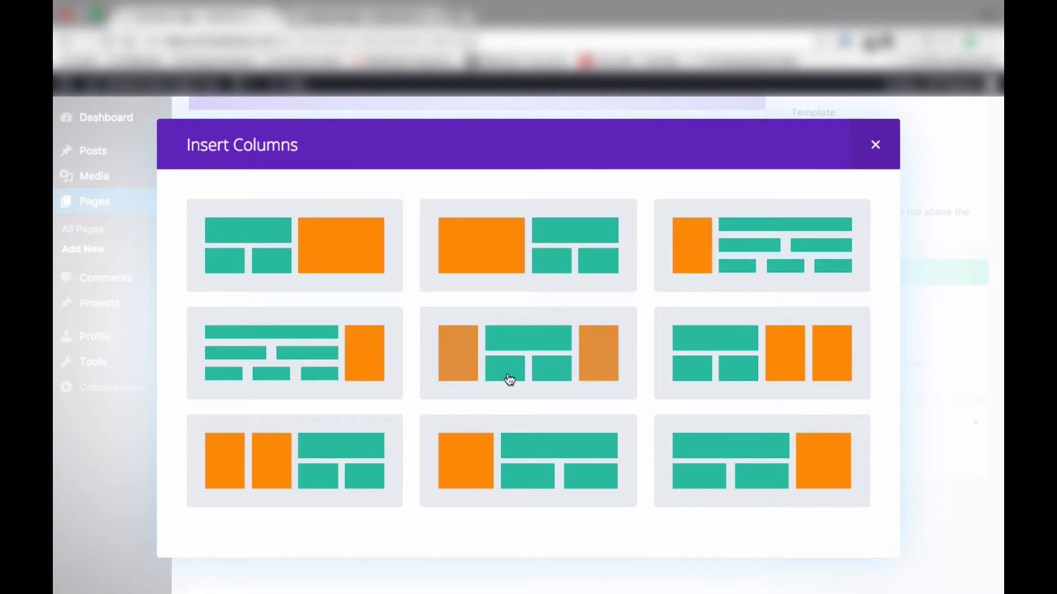
{"action": "left_click", "coordinate": [331, 259]}
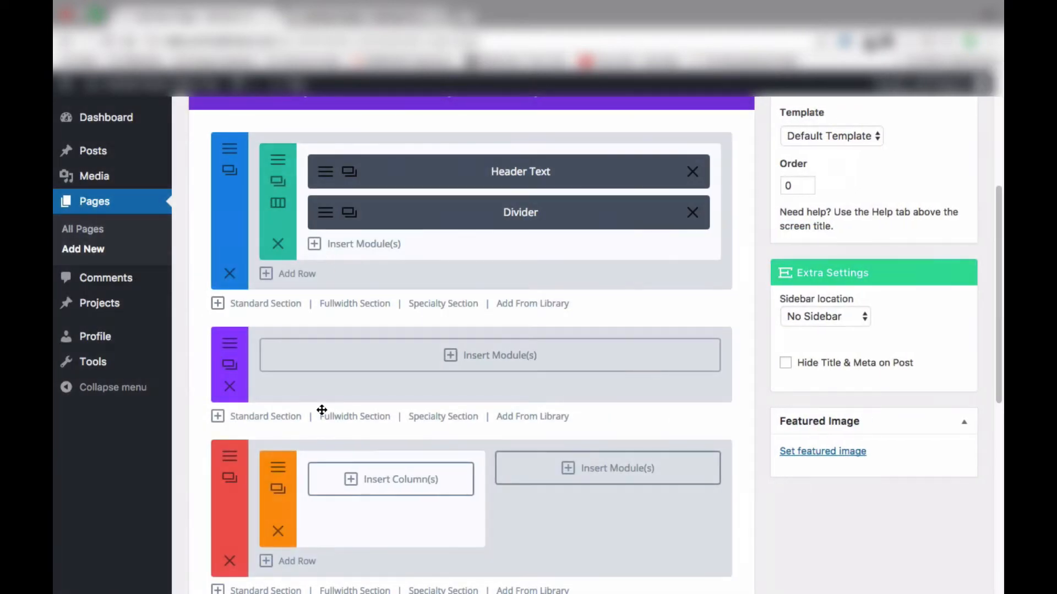
Insert a Fullwidth Image module into the fullwidth section and set its image to macbook-3 from the media library
{"action": "scroll", "coordinate": [330, 444], "scroll_direction": "down", "scroll_amount": 1}
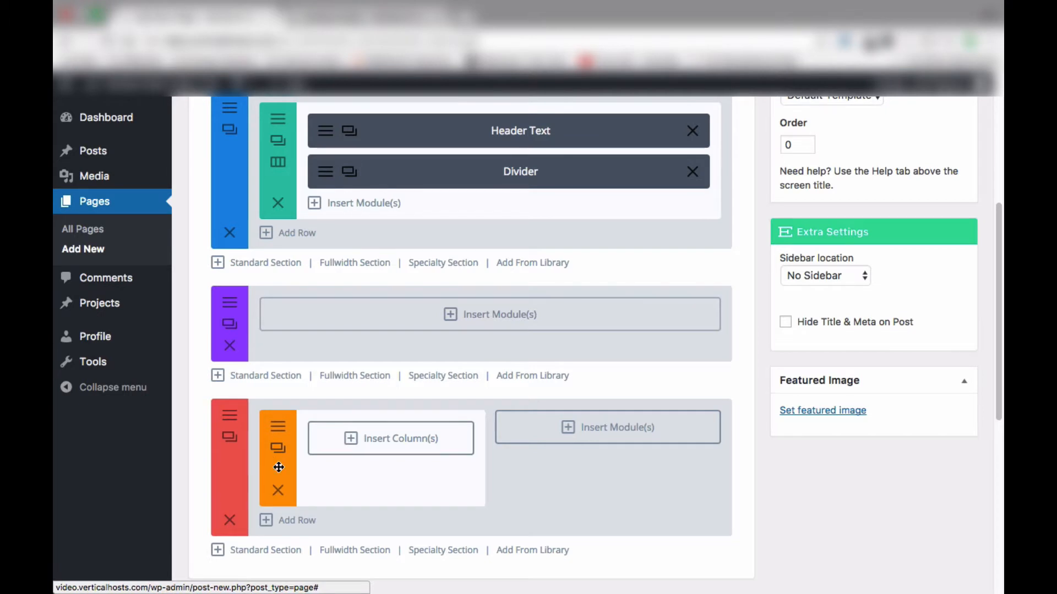
{"action": "scroll", "coordinate": [279, 467], "scroll_direction": "up", "scroll_amount": 2}
{"action": "scroll", "coordinate": [279, 468], "scroll_direction": "down", "scroll_amount": 2}
{"action": "scroll", "coordinate": [278, 467], "scroll_direction": "down", "scroll_amount": 1}
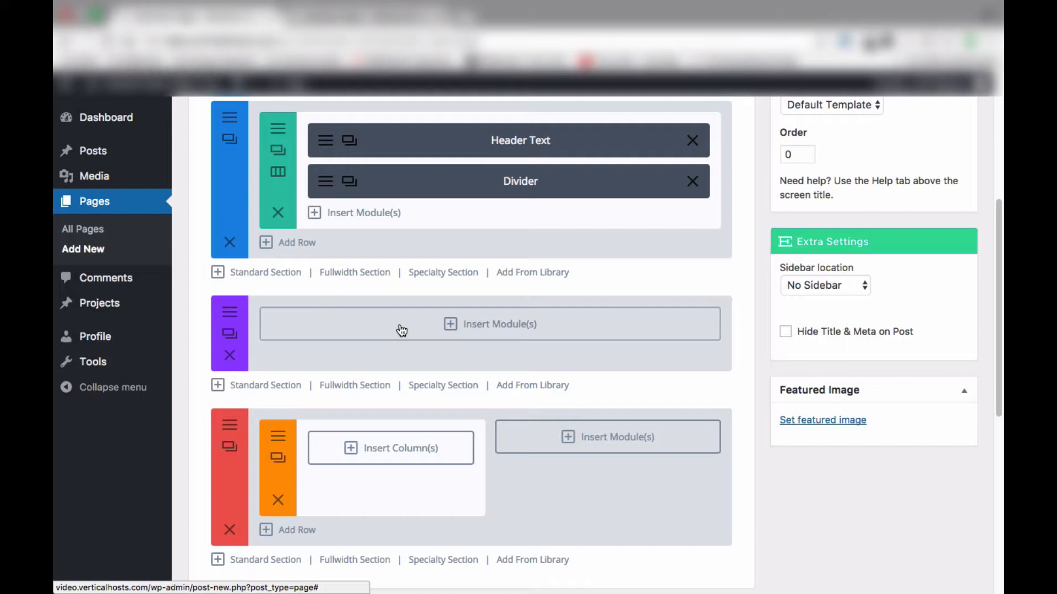
{"action": "left_click", "coordinate": [468, 323]}
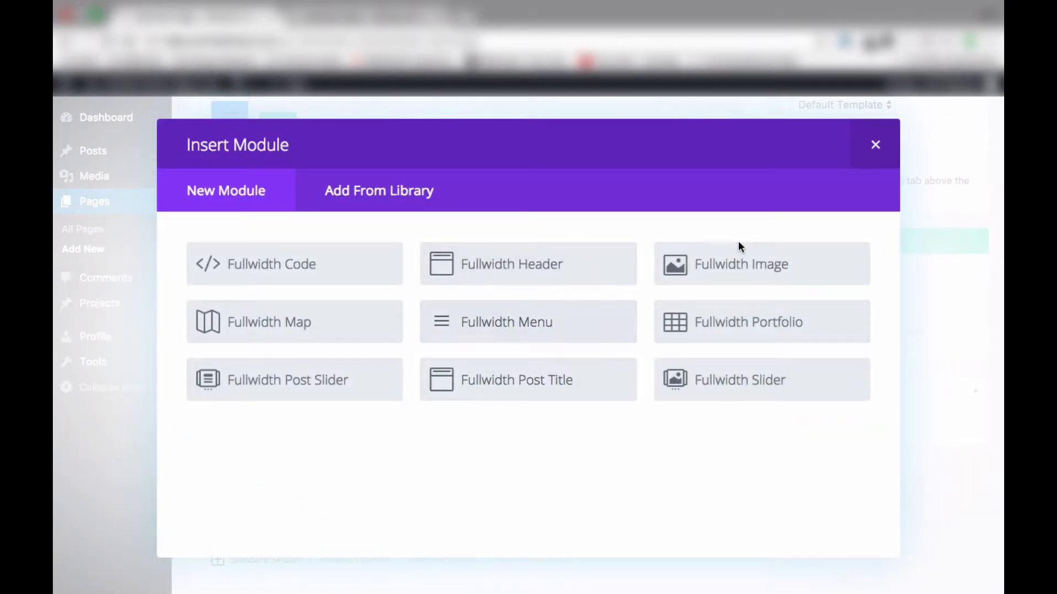
{"action": "left_click", "coordinate": [742, 273]}
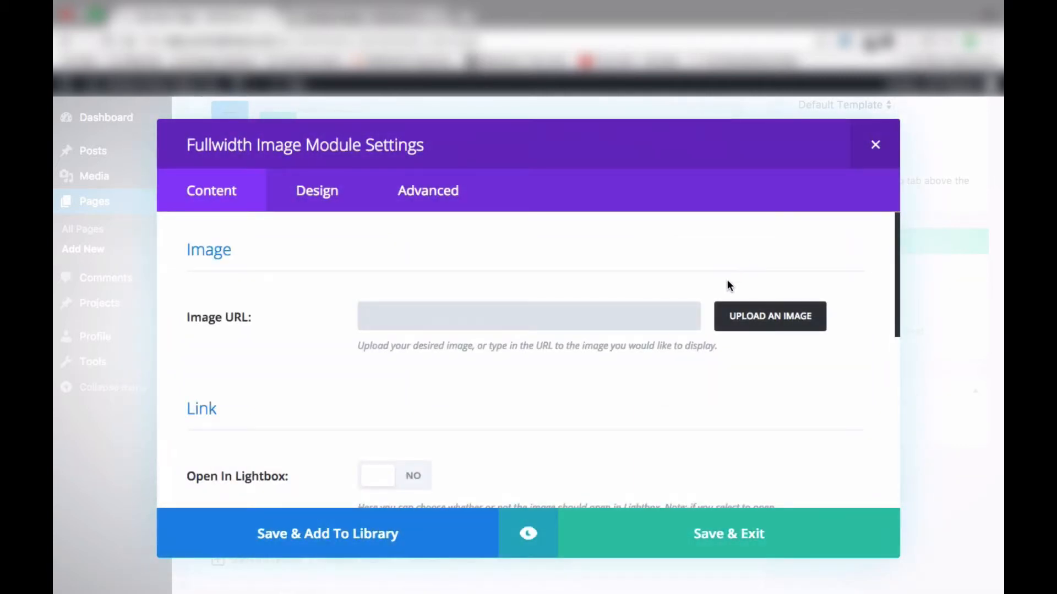
{"action": "left_click", "coordinate": [760, 318]}
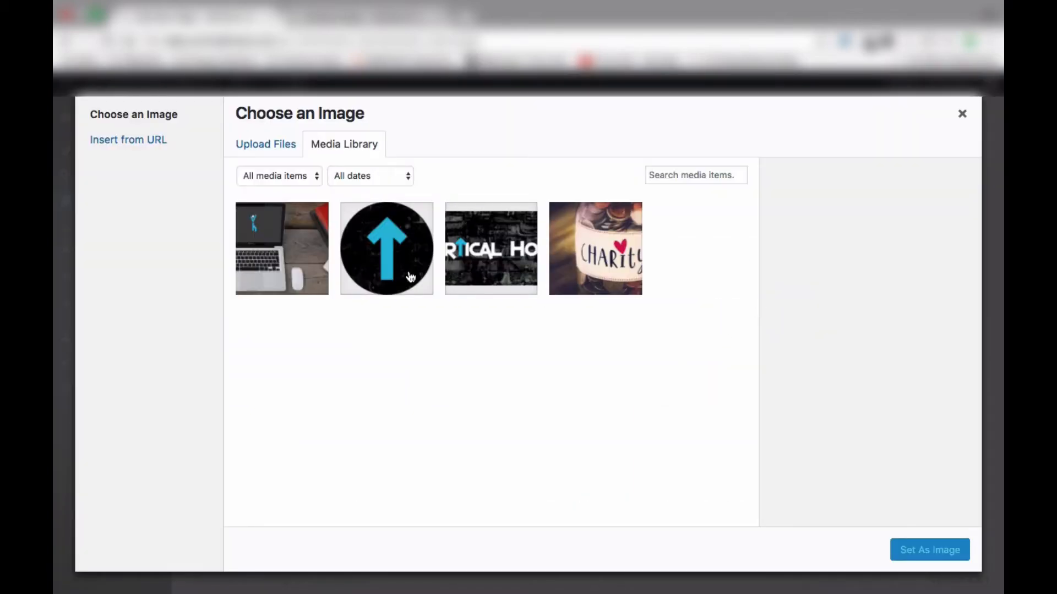
{"action": "left_click", "coordinate": [500, 275]}
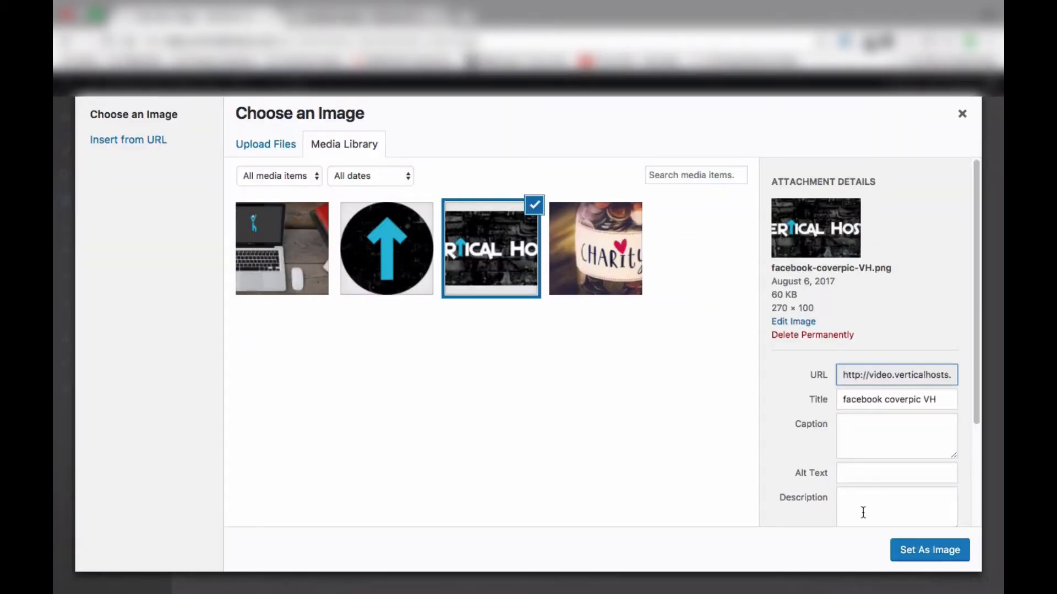
{"action": "left_click", "coordinate": [320, 285]}
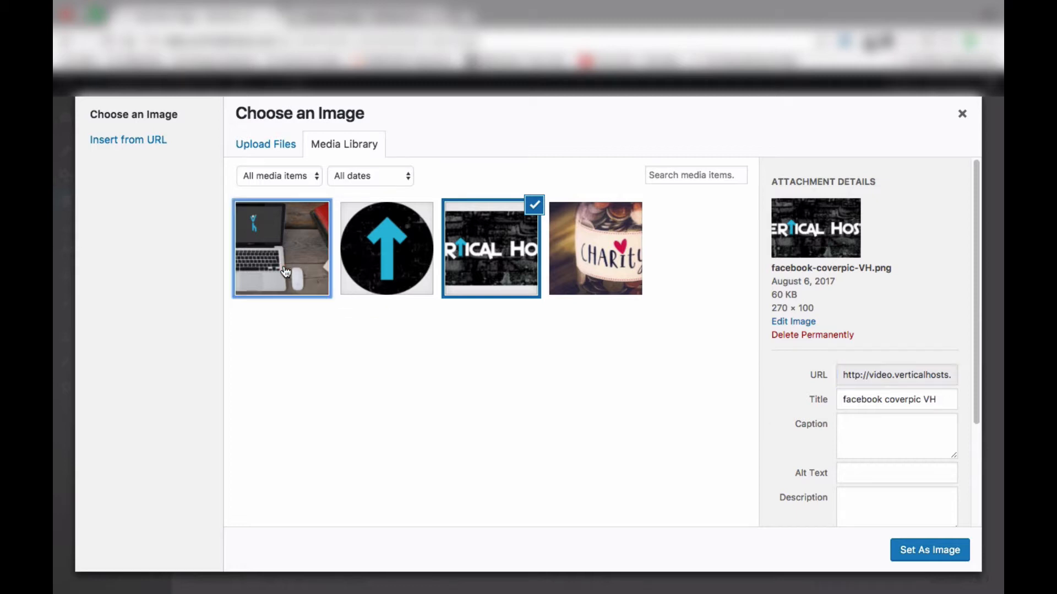
{"action": "left_click", "coordinate": [894, 552]}
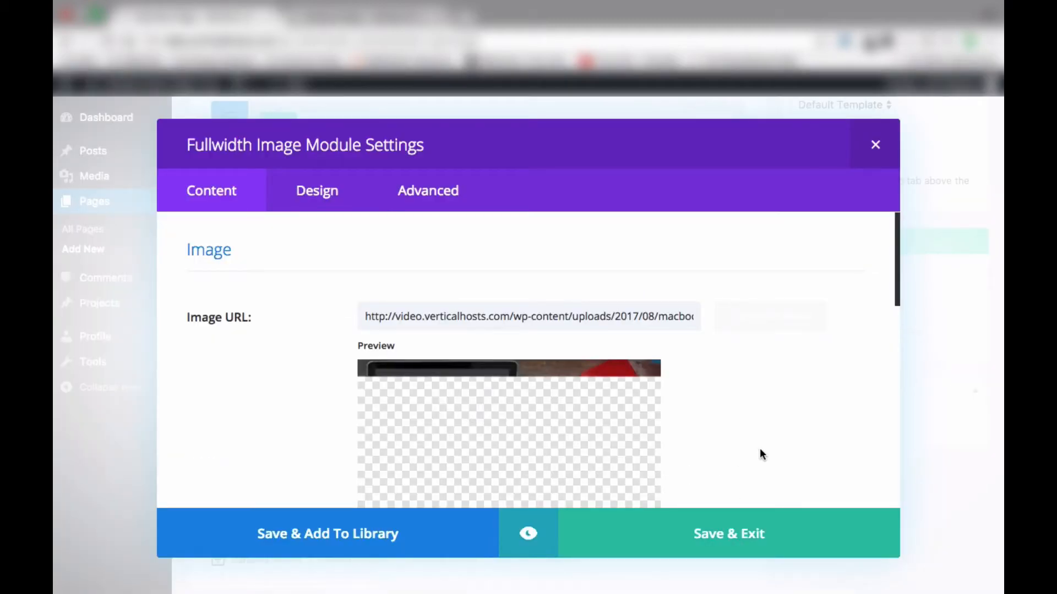
Review the Fullwidth Image module's design and content settings, then save the module
{"action": "scroll", "coordinate": [764, 444], "scroll_direction": "down", "scroll_amount": 3}
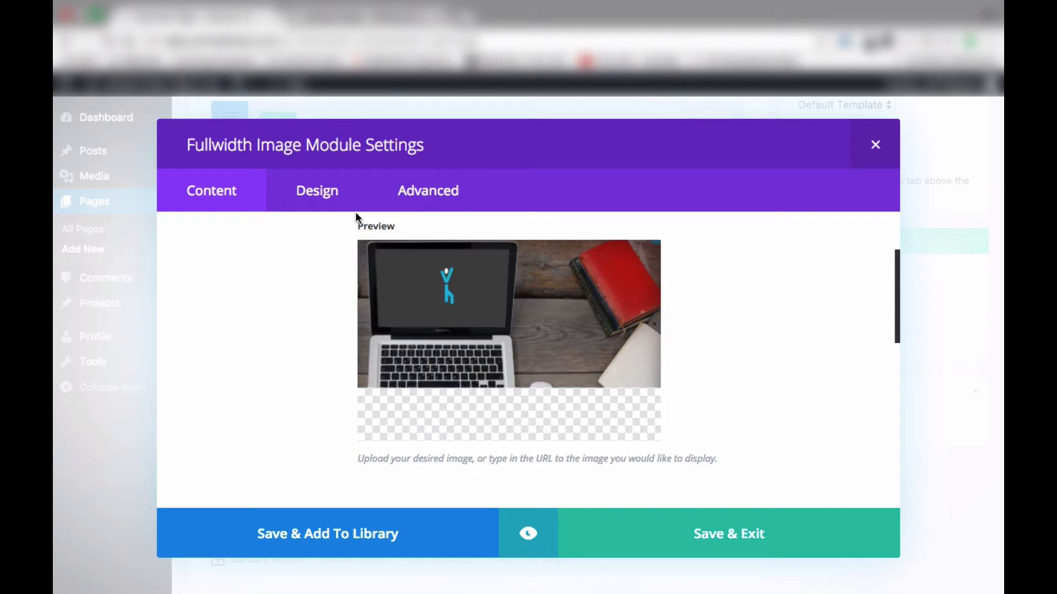
{"action": "left_click", "coordinate": [331, 192]}
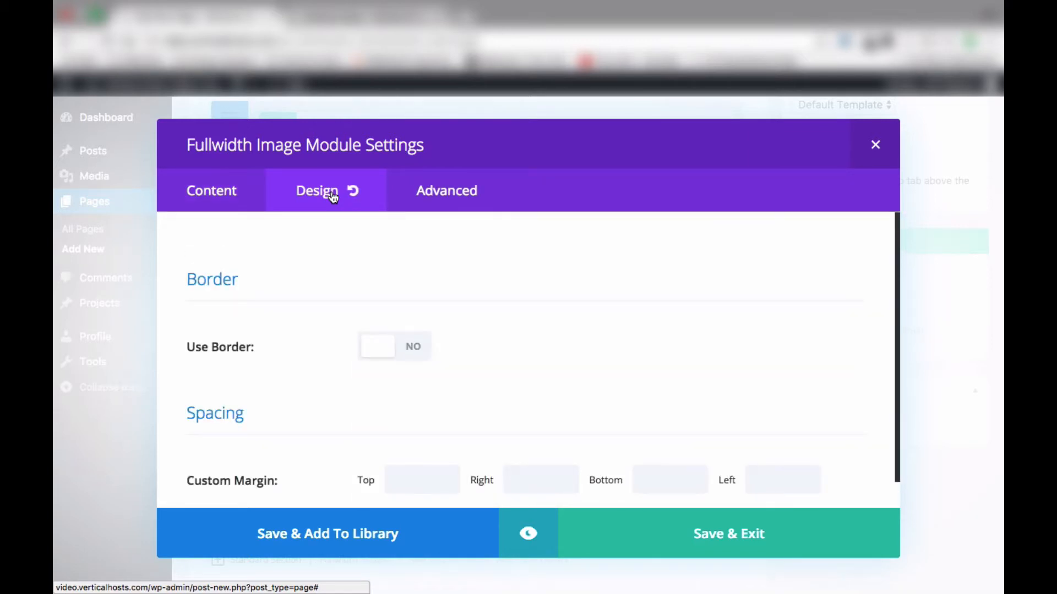
{"action": "scroll", "coordinate": [347, 397], "scroll_direction": "down", "scroll_amount": 1}
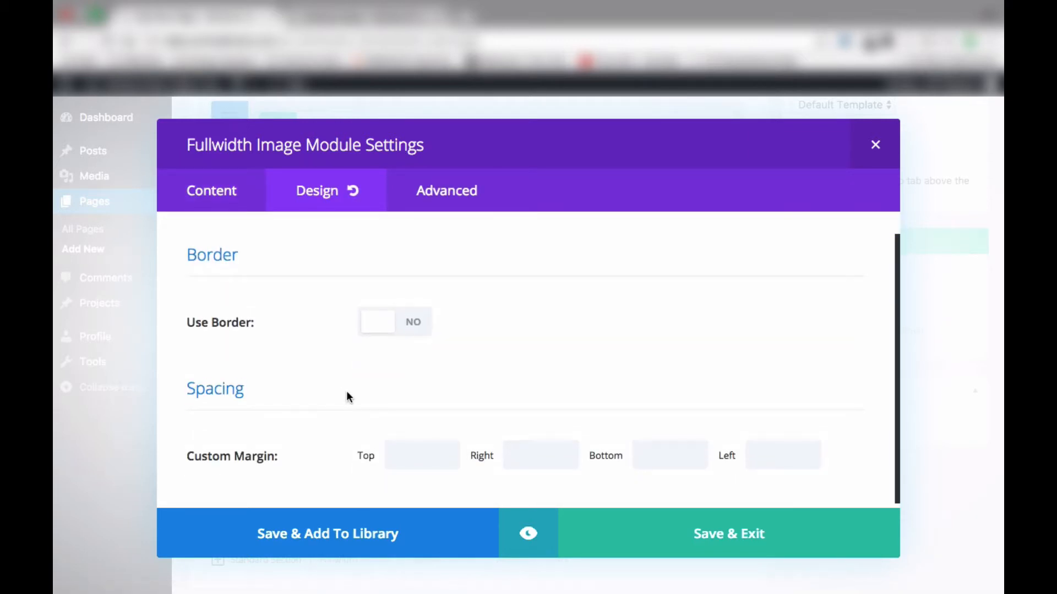
{"action": "left_click", "coordinate": [224, 203]}
{"action": "scroll", "coordinate": [496, 382], "scroll_direction": "down", "scroll_amount": 6}
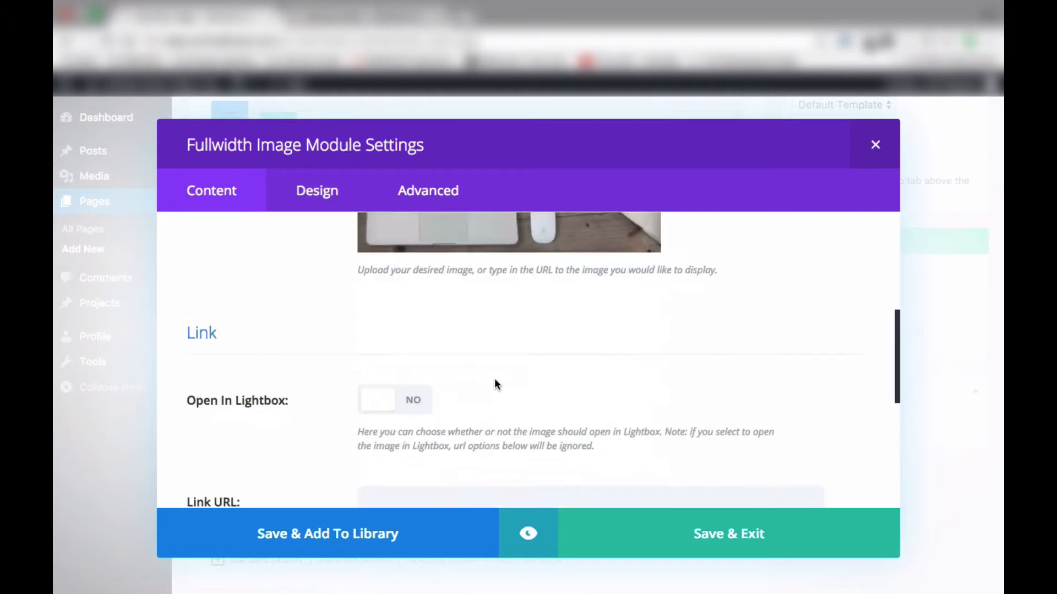
{"action": "scroll", "coordinate": [523, 376], "scroll_direction": "down", "scroll_amount": 8}
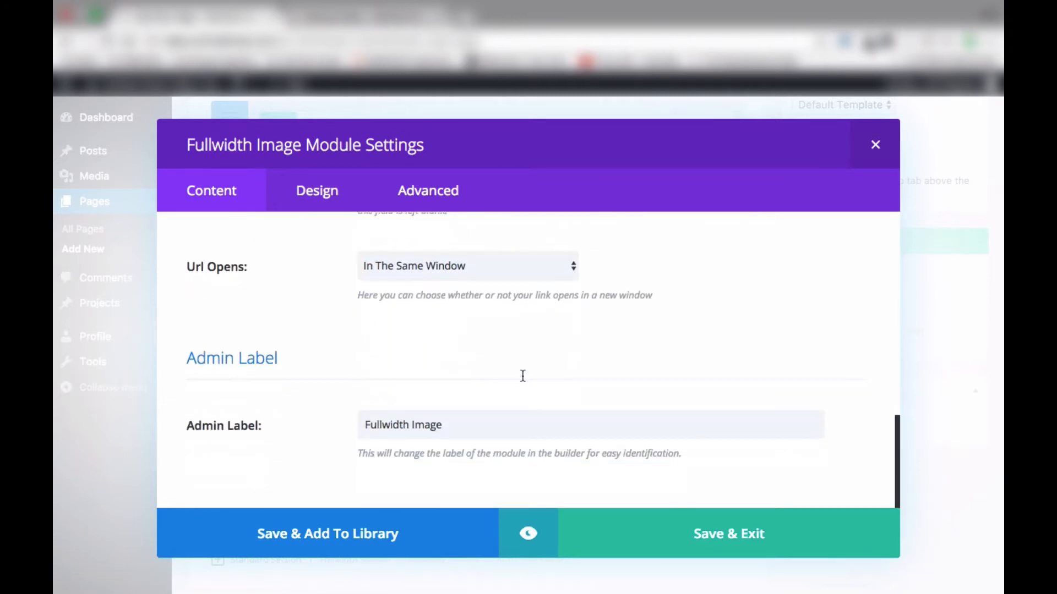
{"action": "left_click", "coordinate": [626, 539]}
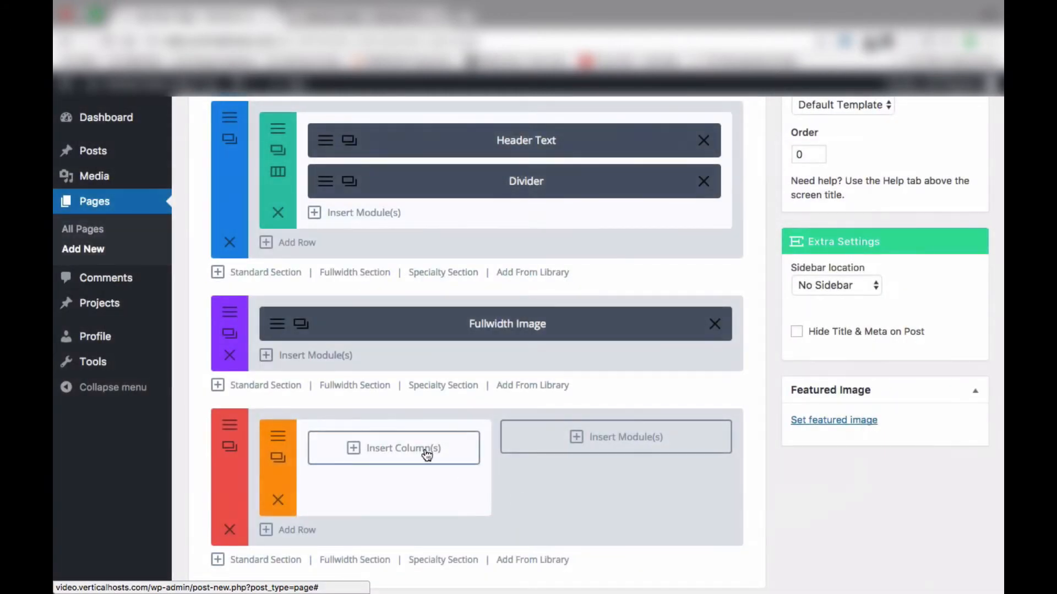
Publish the Vertical Hosts page
{"action": "scroll", "coordinate": [385, 325], "scroll_direction": "up", "scroll_amount": 4}
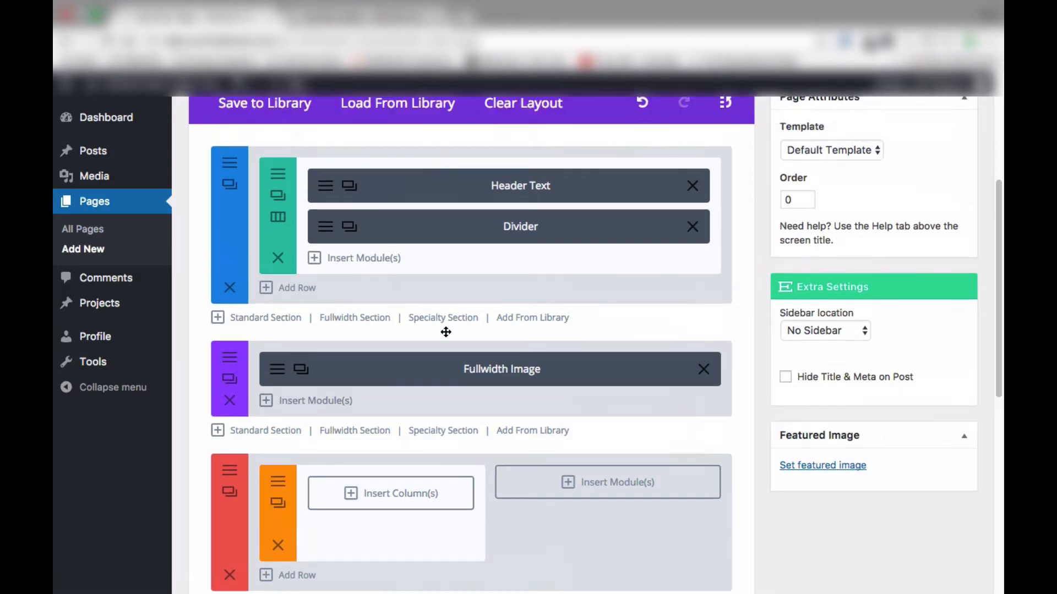
{"action": "scroll", "coordinate": [836, 379], "scroll_direction": "up", "scroll_amount": 3}
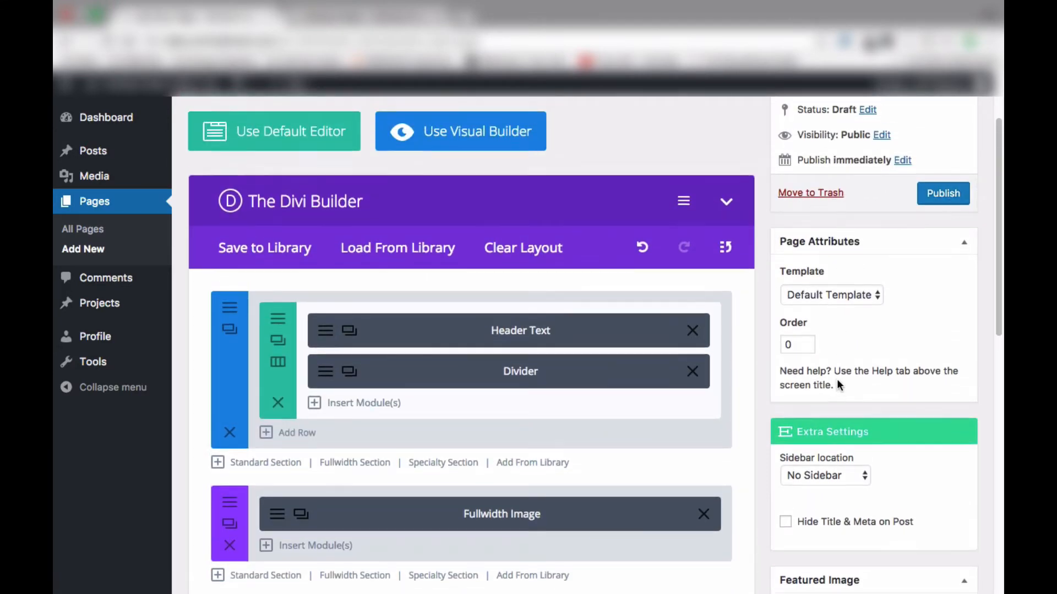
{"action": "left_click", "coordinate": [943, 187]}
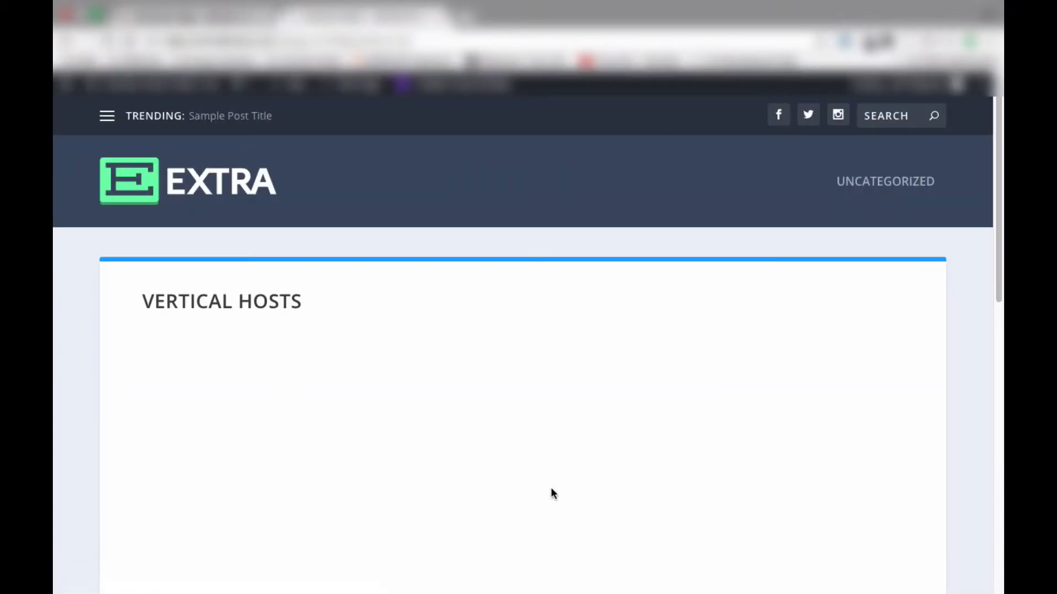
Scroll through the published page to examine the header and fullwidth image
{"action": "scroll", "coordinate": [553, 492], "scroll_direction": "down", "scroll_amount": 5}
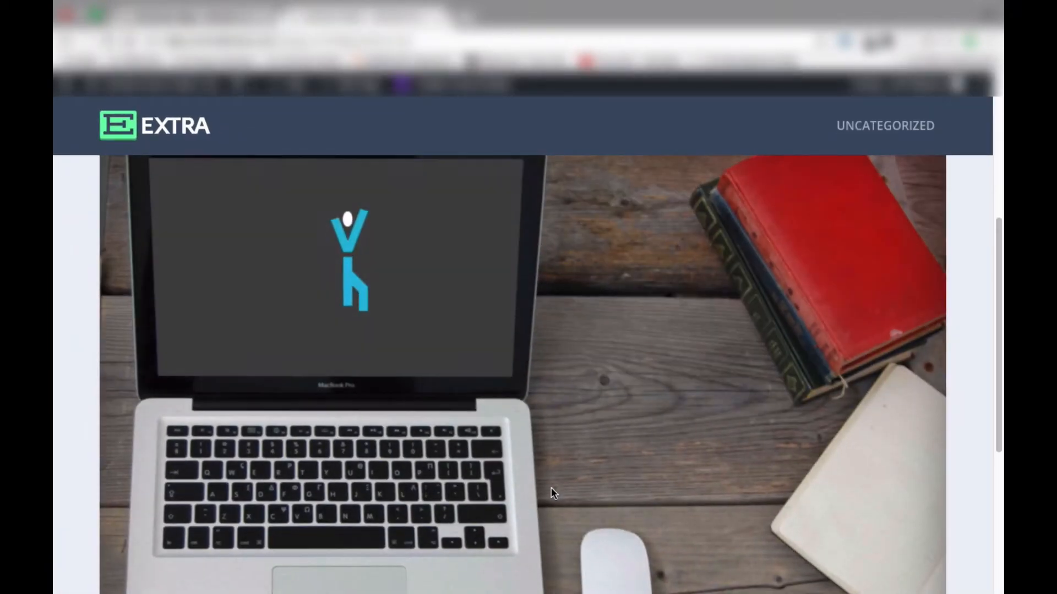
{"action": "scroll", "coordinate": [553, 492], "scroll_direction": "up", "scroll_amount": 5}
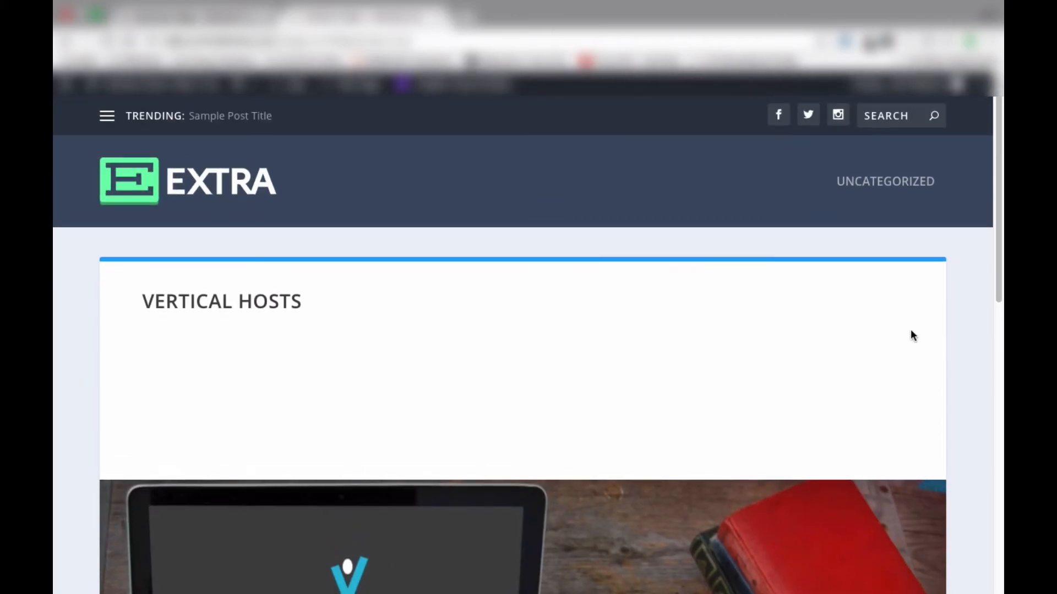
{"action": "scroll", "coordinate": [915, 453], "scroll_direction": "down", "scroll_amount": 5}
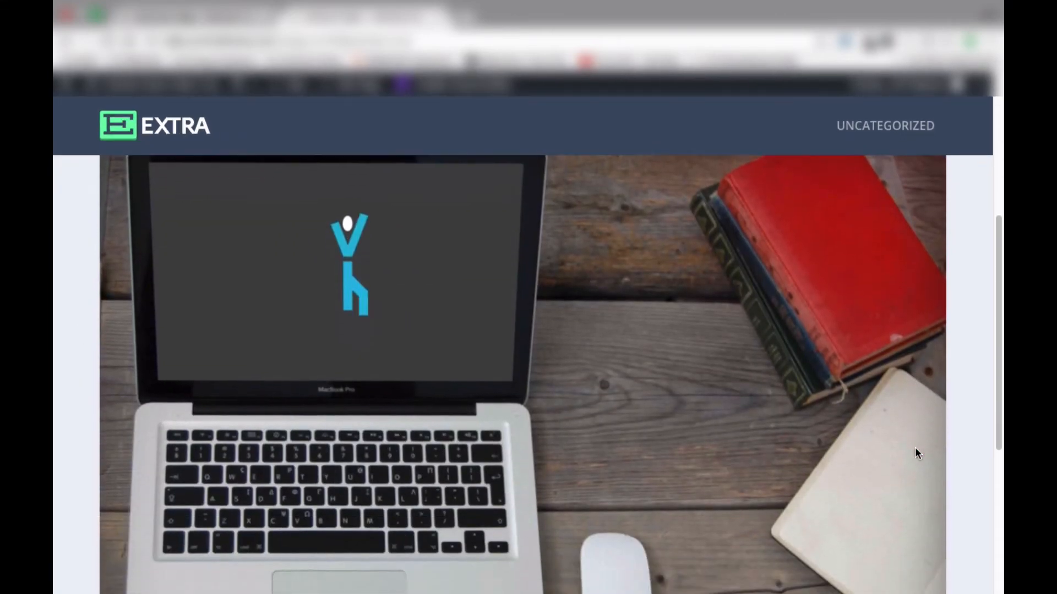
{"action": "scroll", "coordinate": [915, 448], "scroll_direction": "down", "scroll_amount": 3}
{"action": "scroll", "coordinate": [915, 448], "scroll_direction": "up", "scroll_amount": 5}
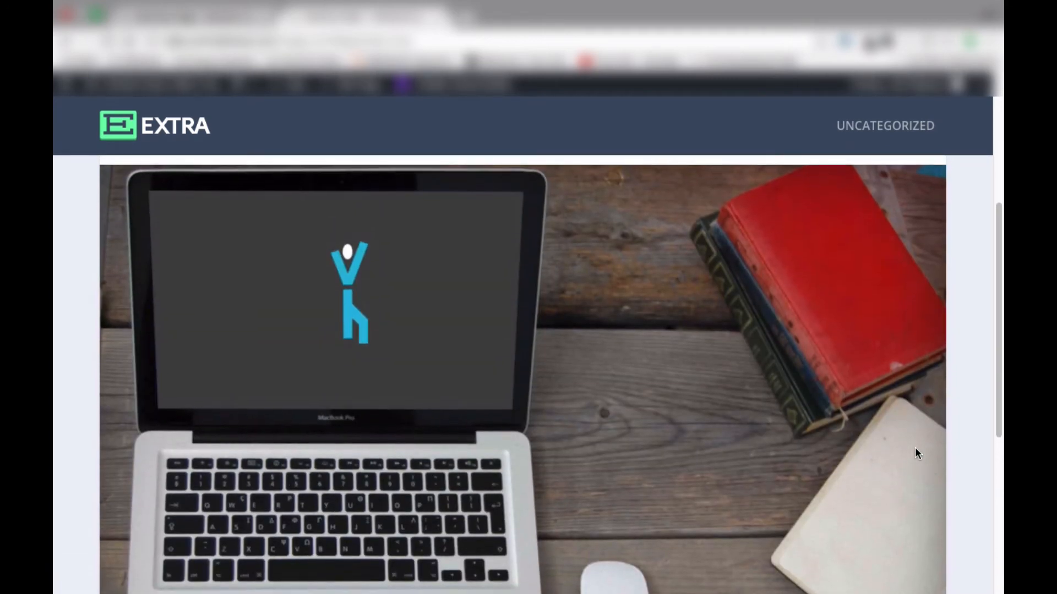
{"action": "scroll", "coordinate": [916, 453], "scroll_direction": "down", "scroll_amount": 1}
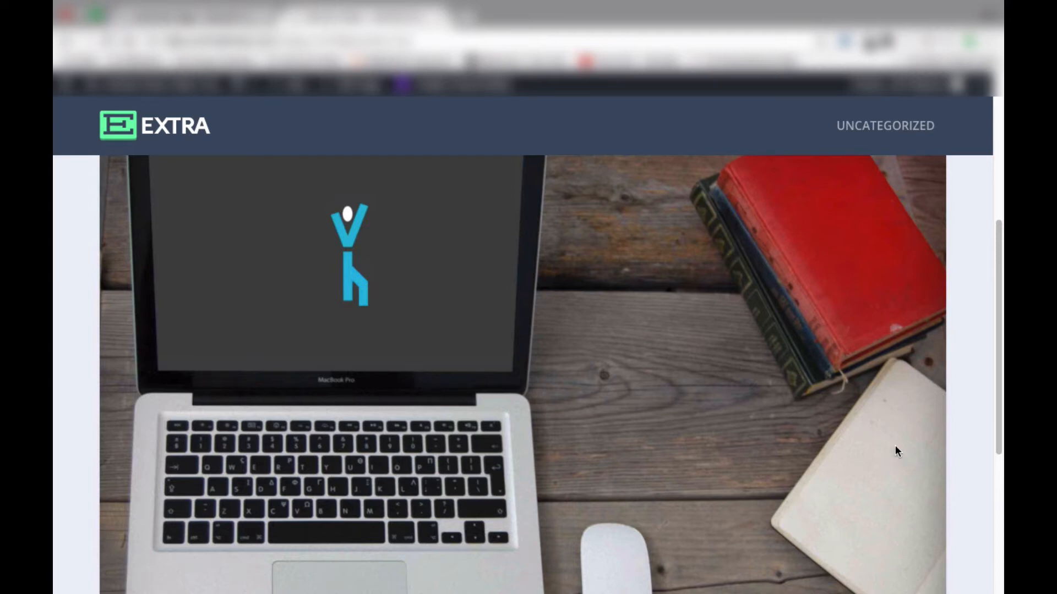
Scroll over the published page's header and image once more, then return to the page editor
{"action": "scroll", "coordinate": [894, 445], "scroll_direction": "up", "scroll_amount": 3}
{"action": "scroll", "coordinate": [895, 444], "scroll_direction": "down", "scroll_amount": 3}
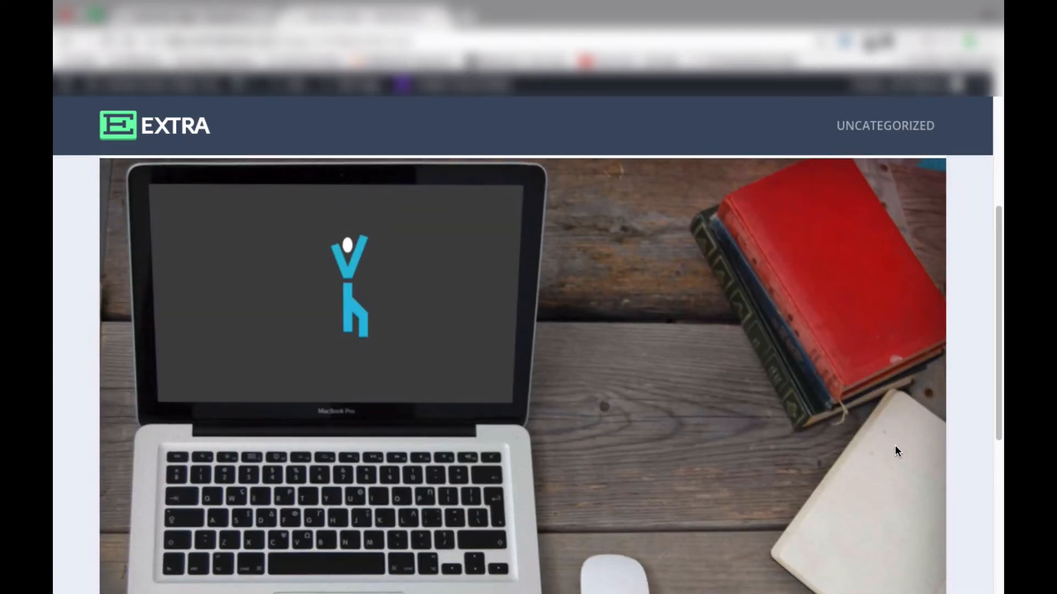
{"action": "scroll", "coordinate": [587, 432], "scroll_direction": "up", "scroll_amount": 5}
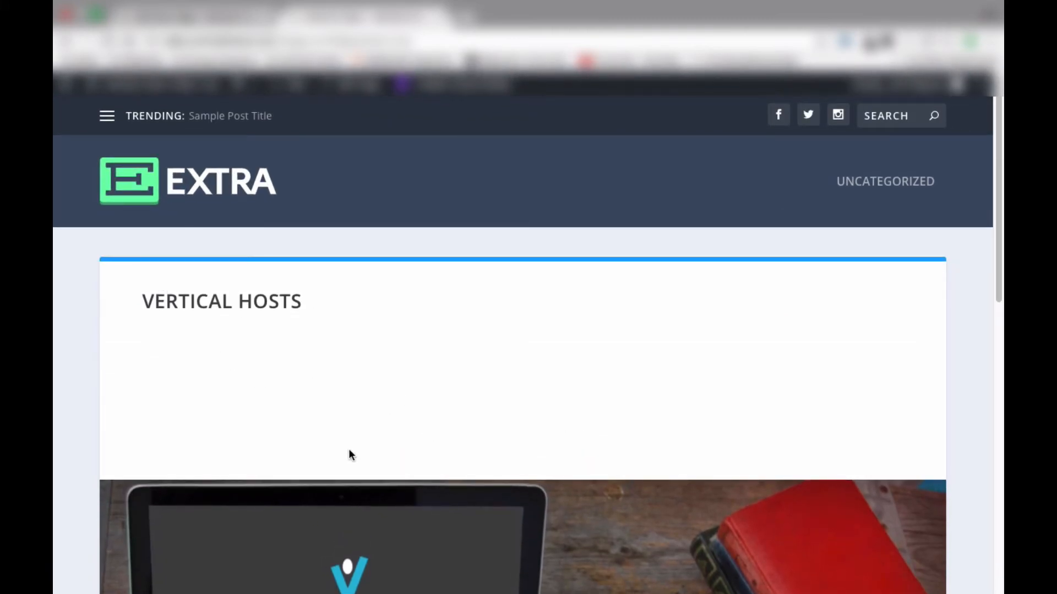
{"action": "scroll", "coordinate": [348, 450], "scroll_direction": "down", "scroll_amount": 5}
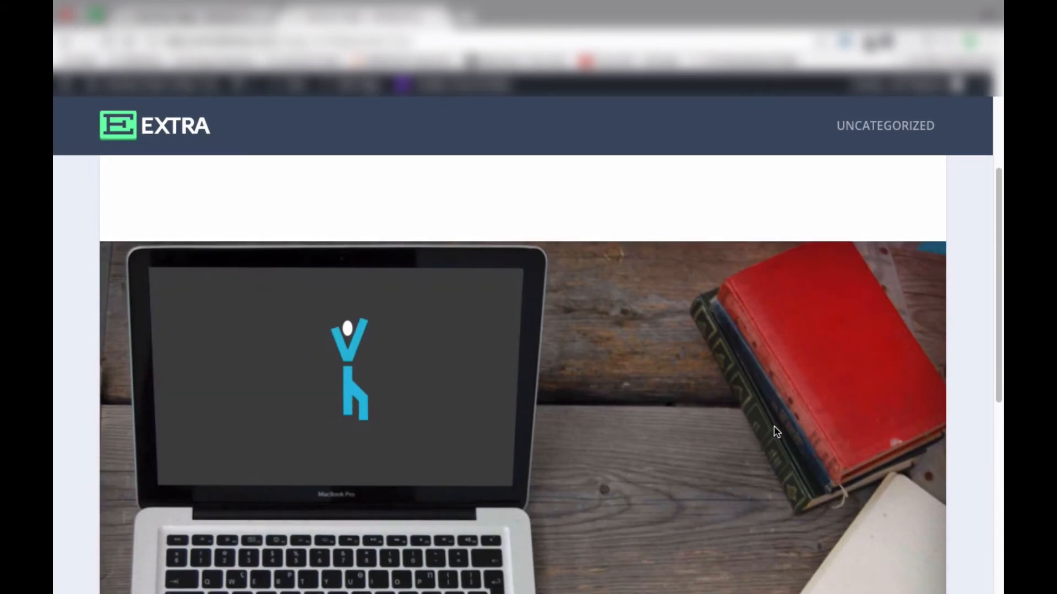
{"action": "left_click", "coordinate": [216, 16]}
Add an Accordion module to the specialty section's sidebar column and split its row into two half-width columns
{"action": "scroll", "coordinate": [380, 490], "scroll_direction": "down", "scroll_amount": 7}
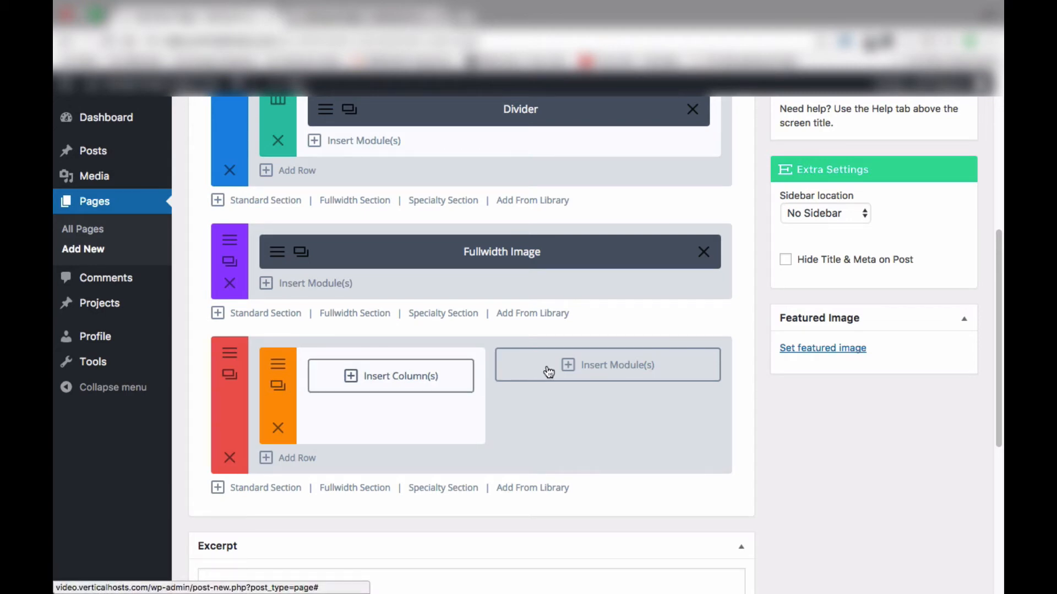
{"action": "left_click", "coordinate": [588, 365]}
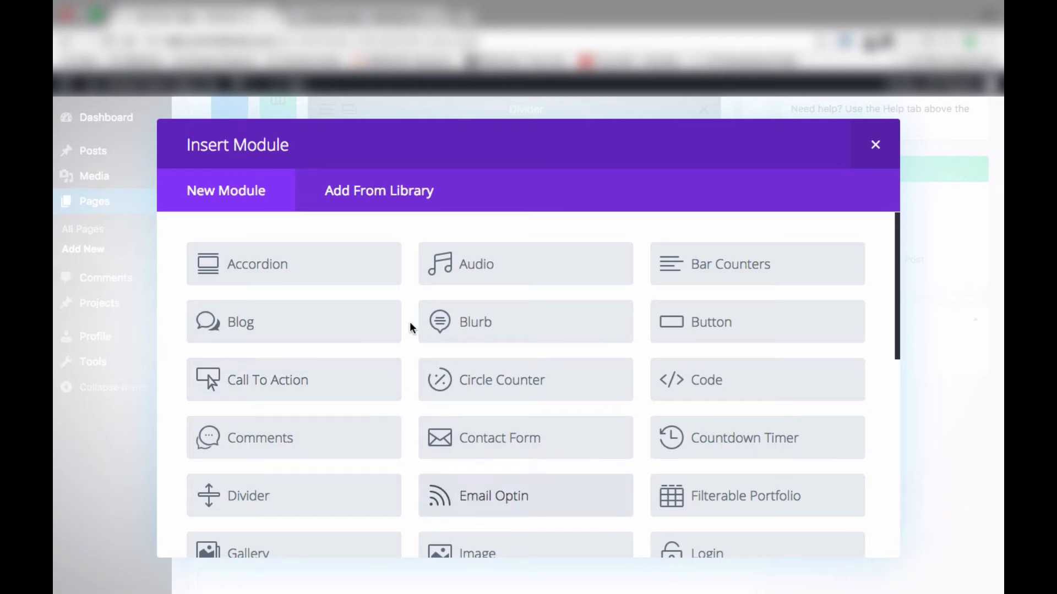
{"action": "left_click", "coordinate": [274, 264]}
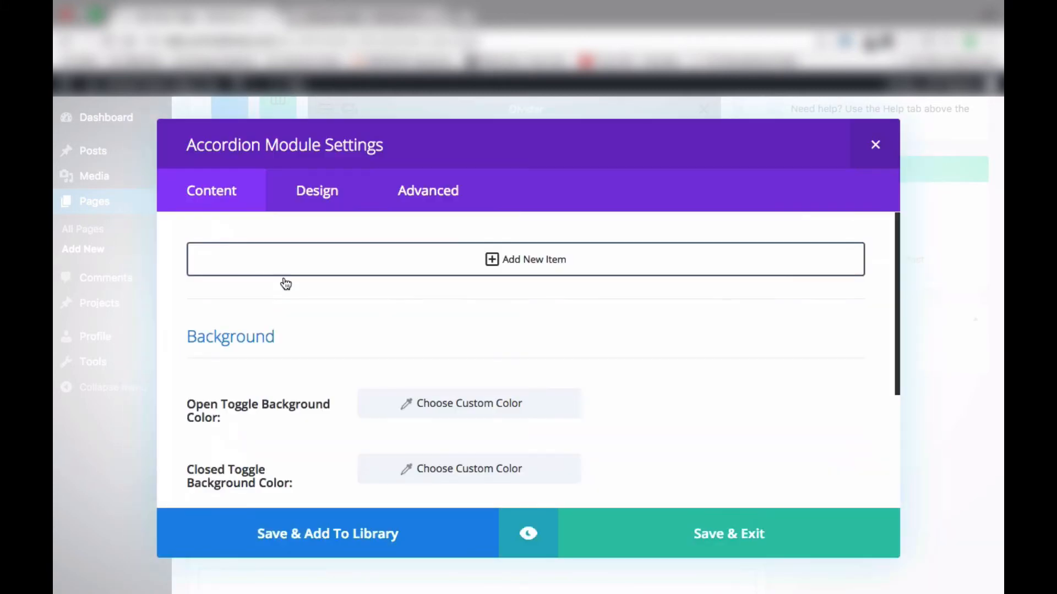
{"action": "left_click", "coordinate": [621, 533]}
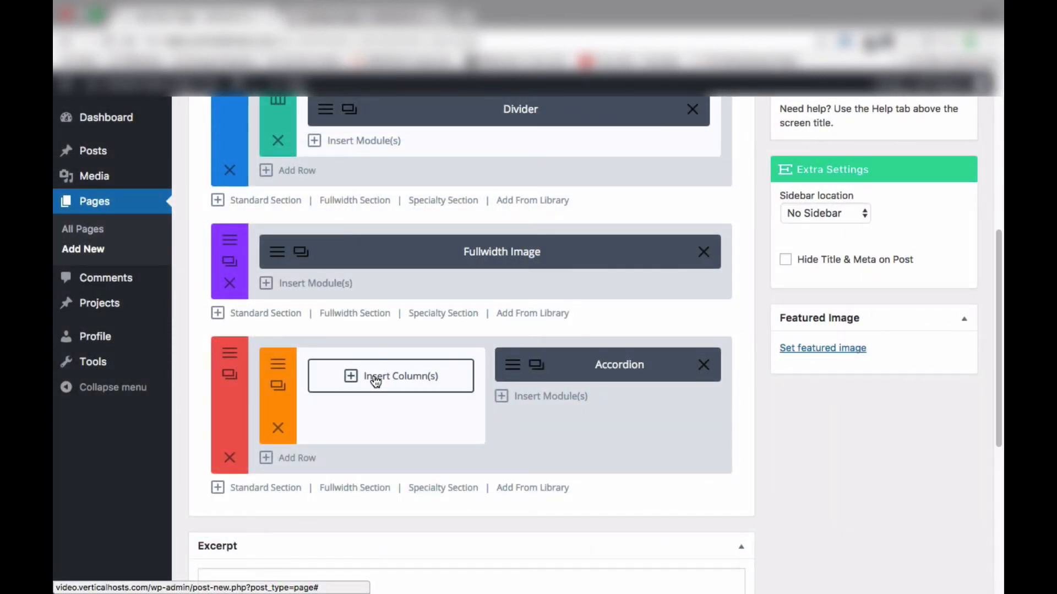
{"action": "left_click", "coordinate": [391, 380]}
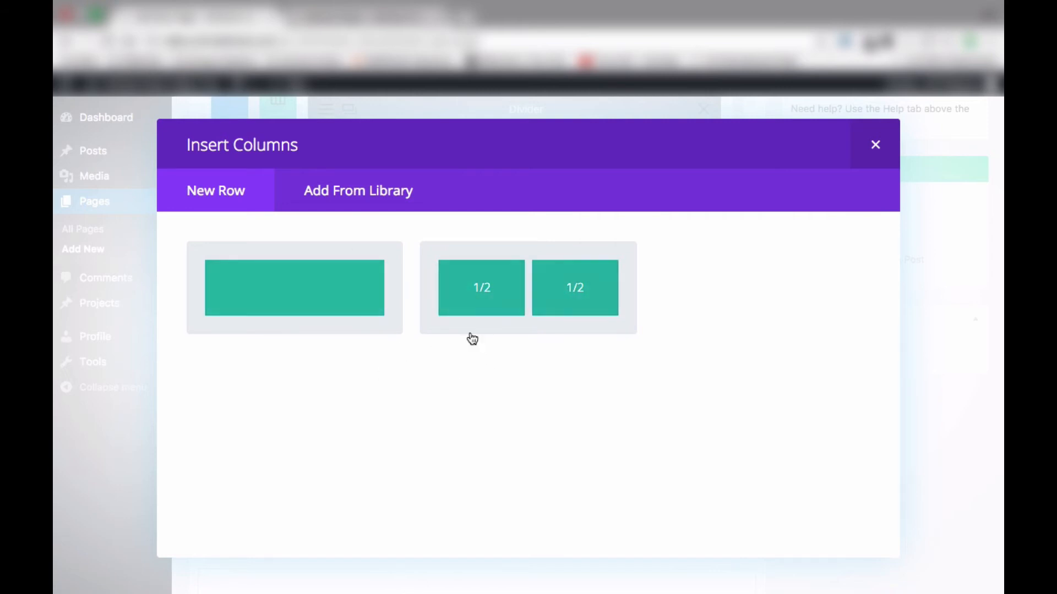
{"action": "left_click", "coordinate": [486, 297]}
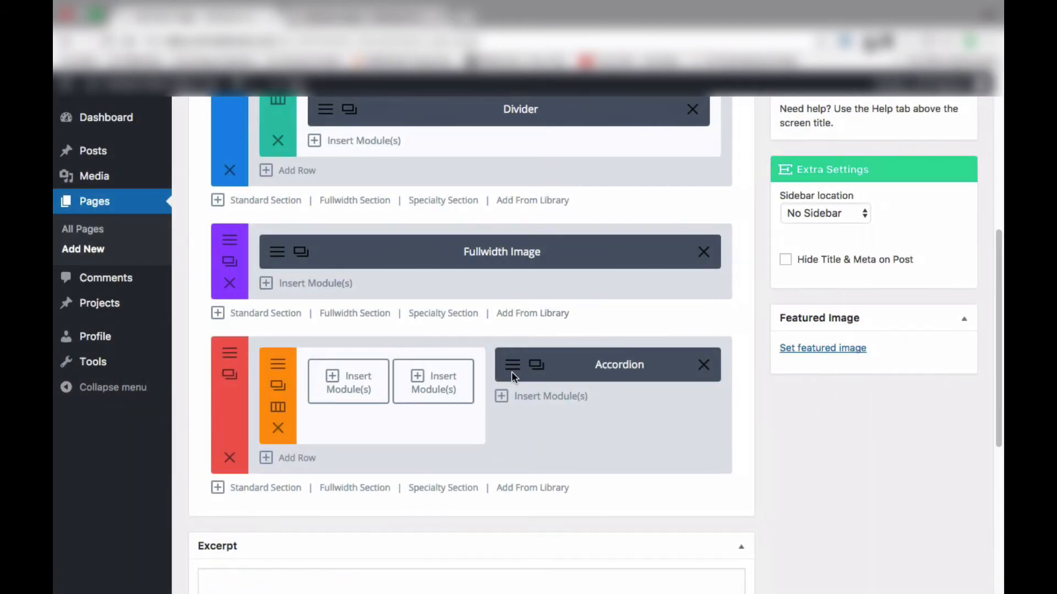
Add a new specialty section with a narrow left sidebar and a wider column of rows
{"action": "scroll", "coordinate": [397, 420], "scroll_direction": "down", "scroll_amount": 2}
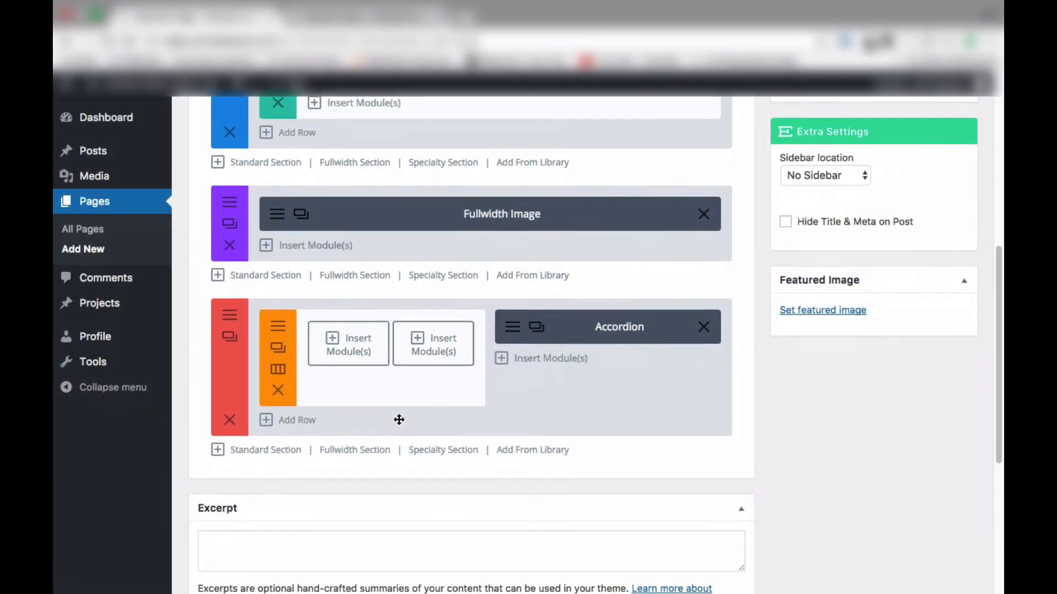
{"action": "left_click", "coordinate": [443, 440]}
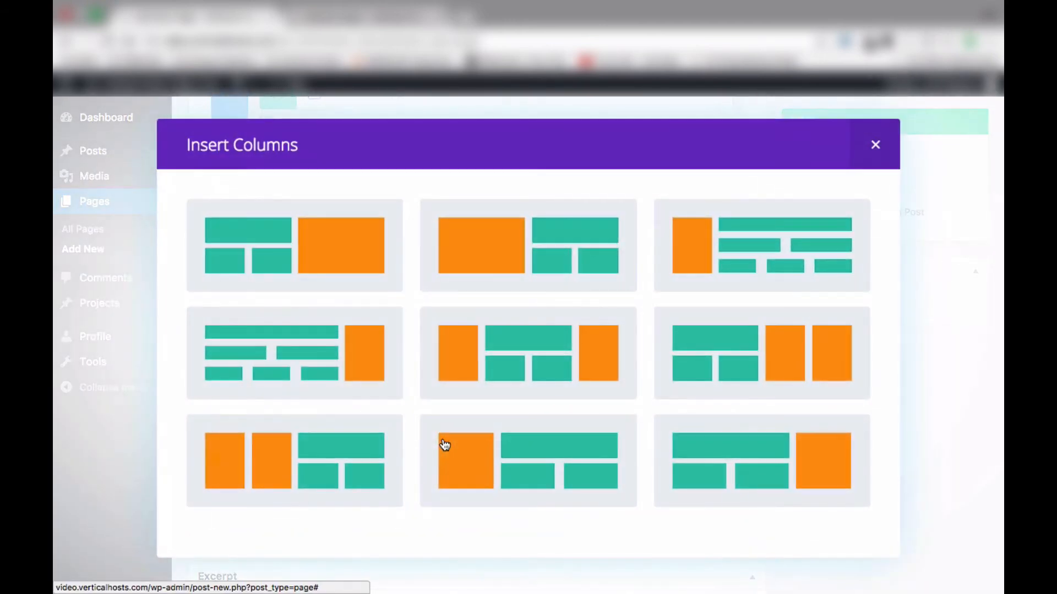
{"action": "left_click", "coordinate": [767, 248]}
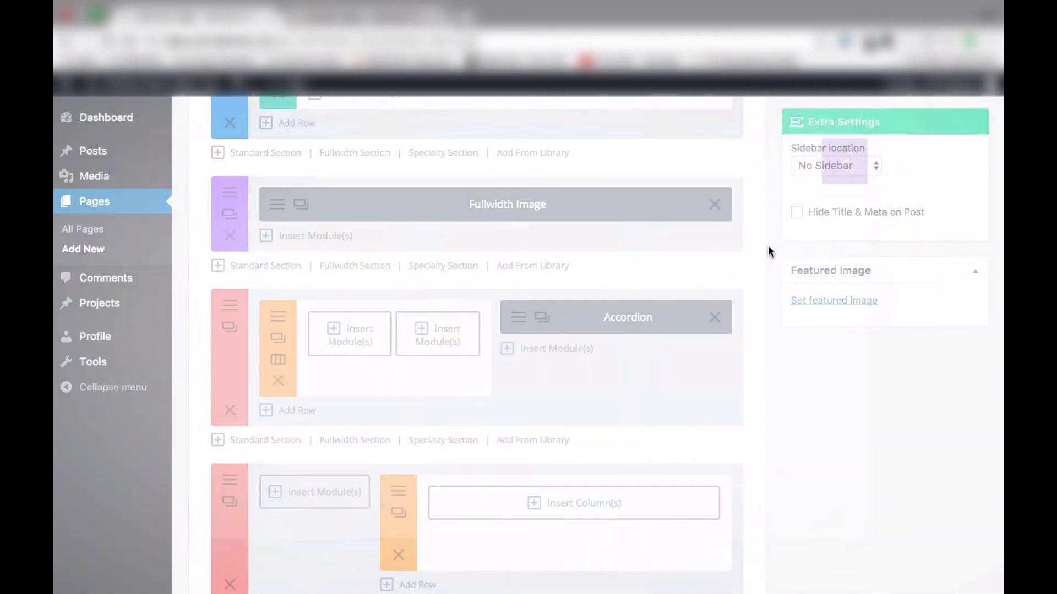
Set the new specialty section's first row to three one-third columns
{"action": "scroll", "coordinate": [400, 403], "scroll_direction": "down", "scroll_amount": 5}
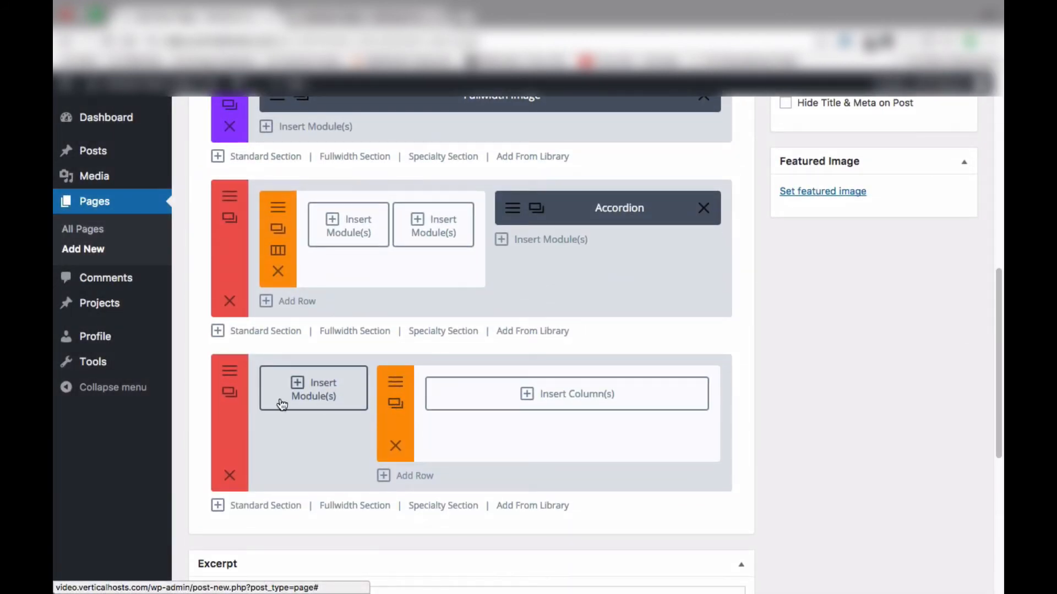
{"action": "left_click", "coordinate": [533, 394]}
{"action": "left_click", "coordinate": [719, 295]}
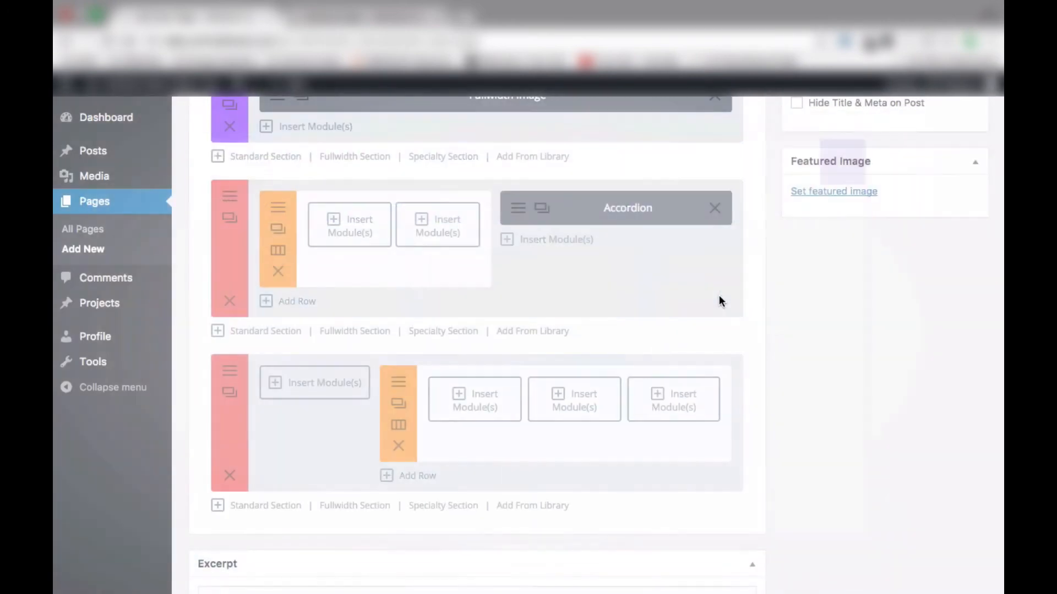
Add a second row with two half-width columns to the new specialty section
{"action": "scroll", "coordinate": [718, 295], "scroll_direction": "down", "scroll_amount": 2}
{"action": "left_click", "coordinate": [408, 407]}
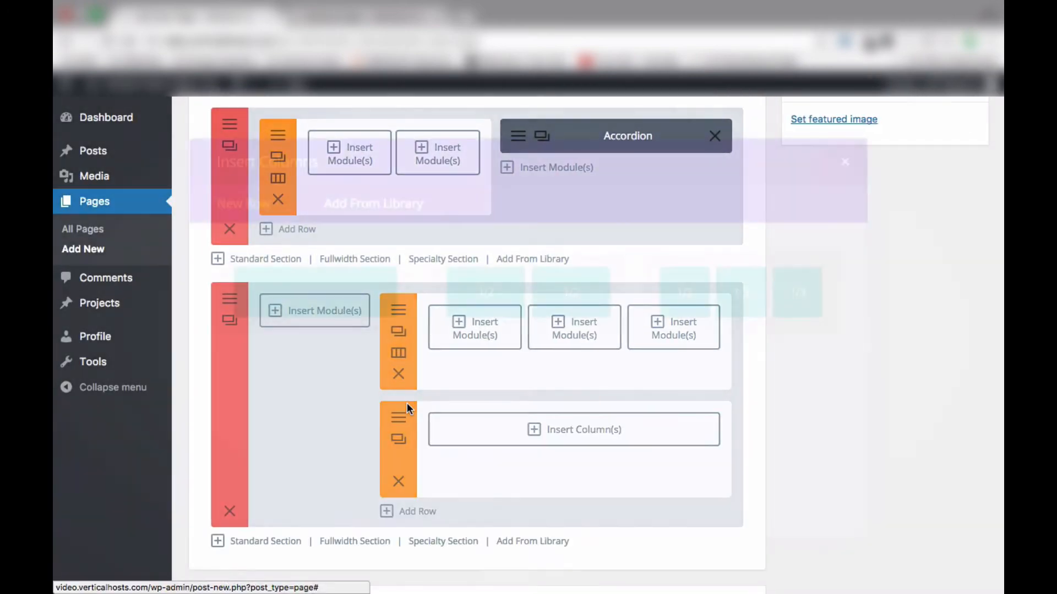
{"action": "left_click", "coordinate": [475, 309]}
Add a third row with a single full-width column to the new specialty section
{"action": "scroll", "coordinate": [474, 307], "scroll_direction": "down", "scroll_amount": 3}
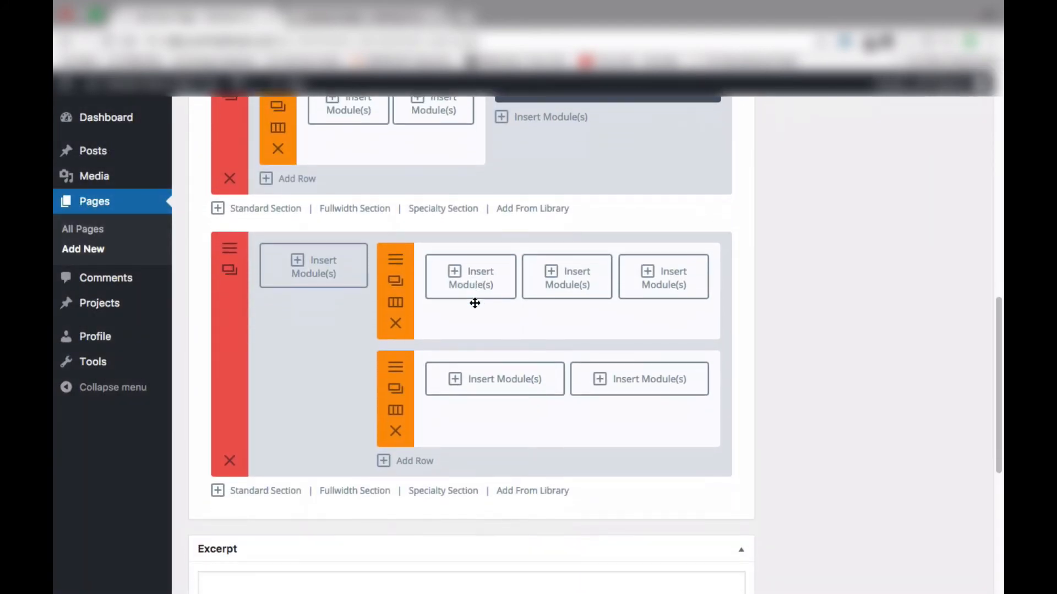
{"action": "left_click", "coordinate": [417, 384]}
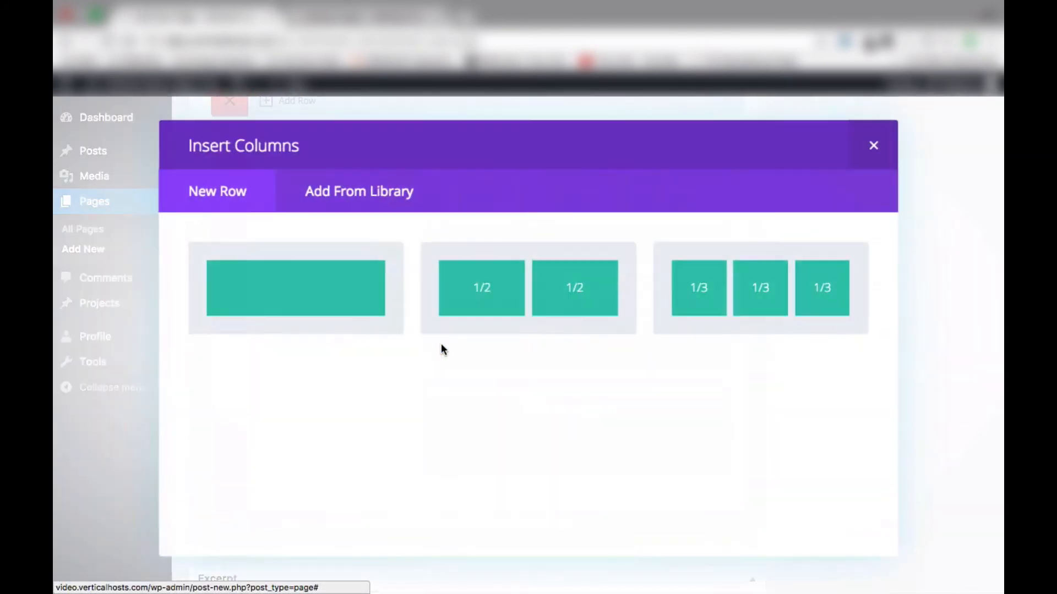
{"action": "left_click", "coordinate": [324, 316]}
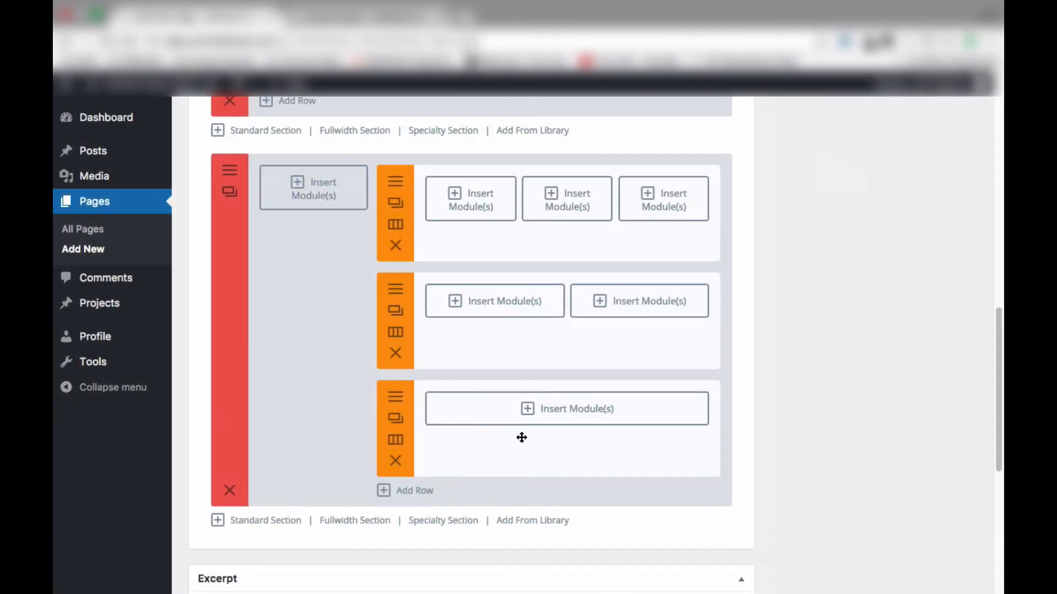
Scroll through the builder layout to review all sections, rows and modules
{"action": "scroll", "coordinate": [522, 437], "scroll_direction": "up", "scroll_amount": 2}
{"action": "scroll", "coordinate": [487, 380], "scroll_direction": "up", "scroll_amount": 10}
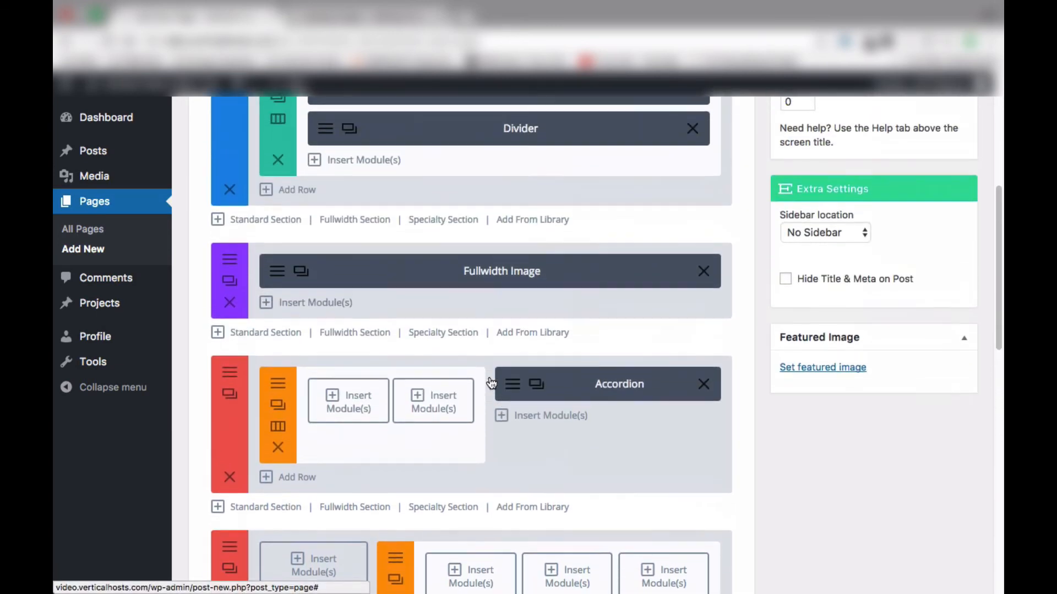
{"action": "scroll", "coordinate": [401, 438], "scroll_direction": "down", "scroll_amount": 2}
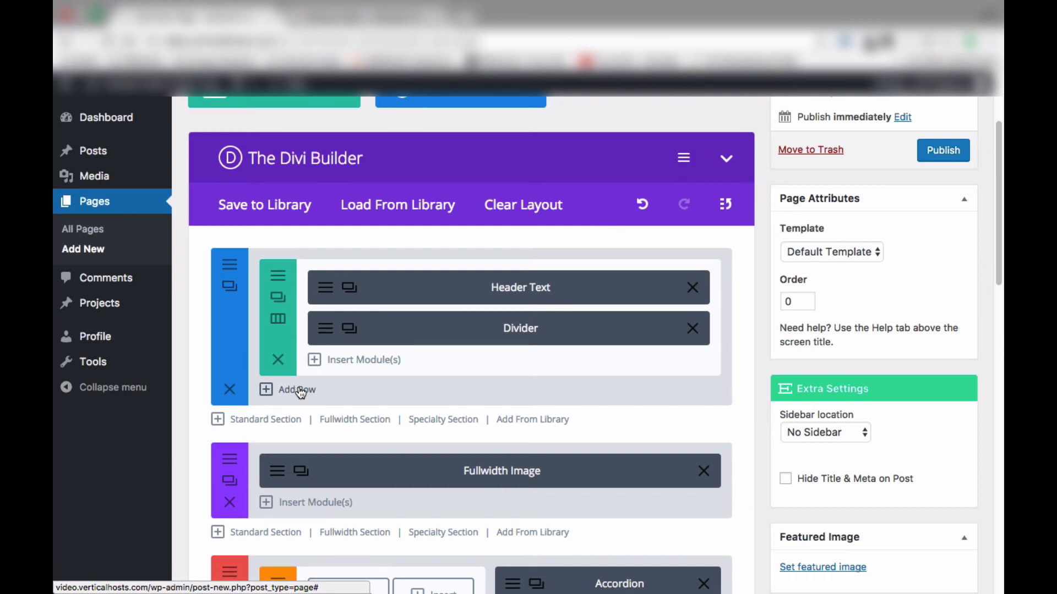
{"action": "scroll", "coordinate": [300, 391], "scroll_direction": "down", "scroll_amount": 8}
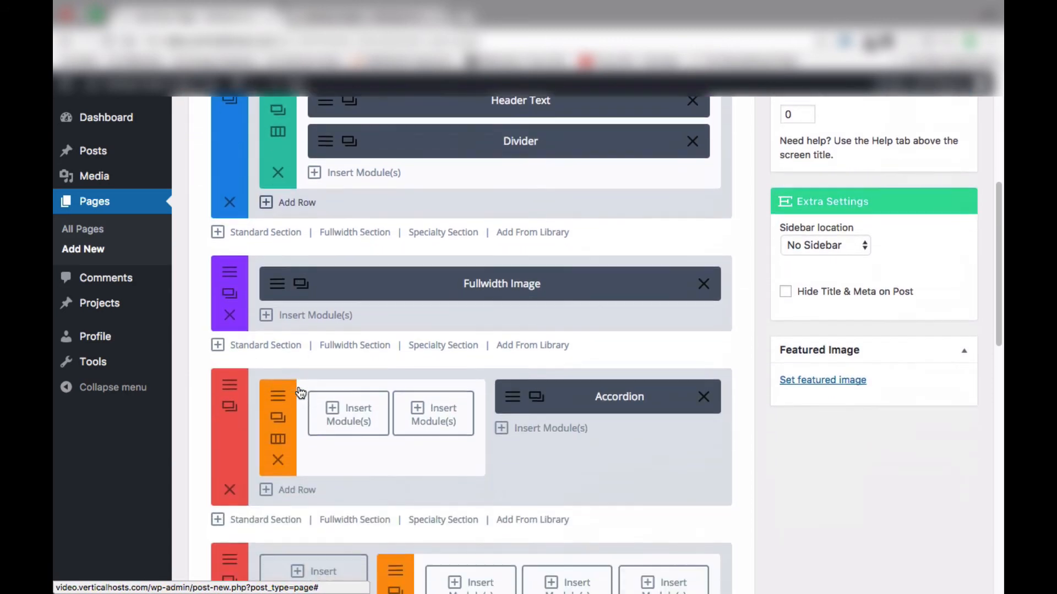
{"action": "scroll", "coordinate": [300, 392], "scroll_direction": "down", "scroll_amount": 7}
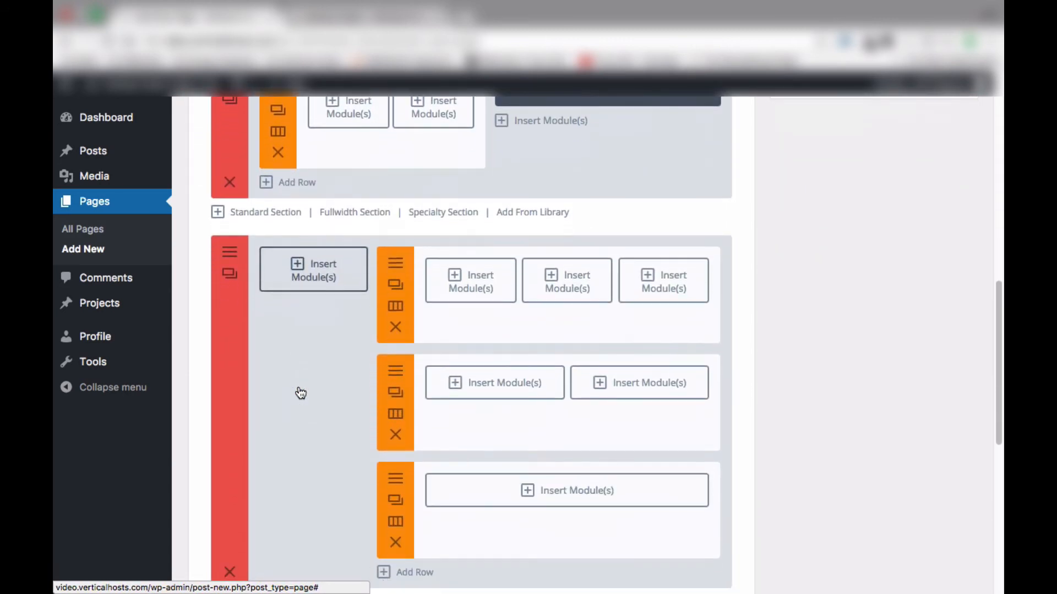
{"action": "scroll", "coordinate": [299, 388], "scroll_direction": "up", "scroll_amount": 4}
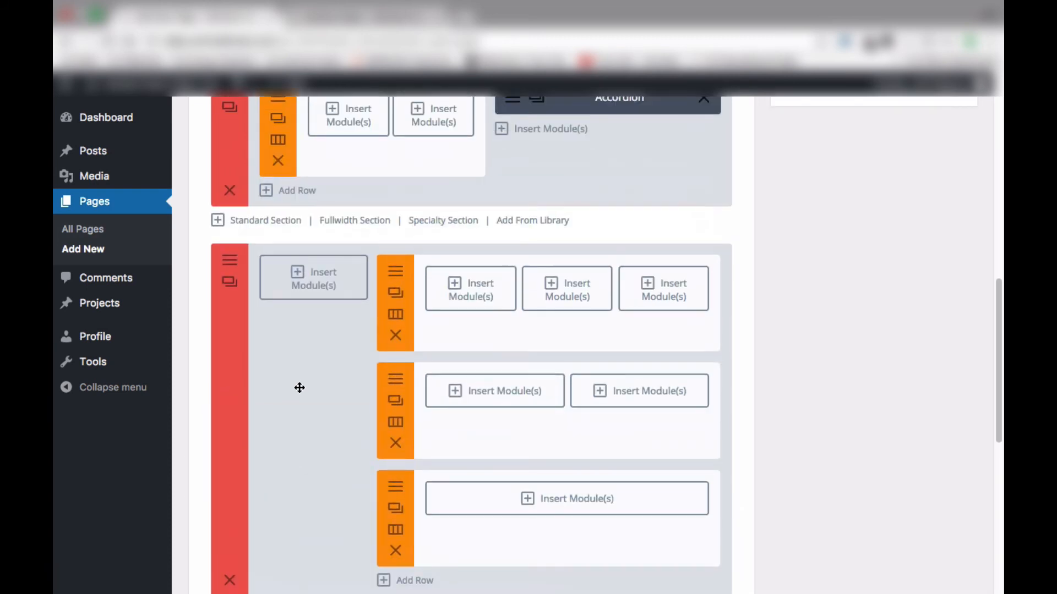
{"action": "scroll", "coordinate": [300, 388], "scroll_direction": "up", "scroll_amount": 8}
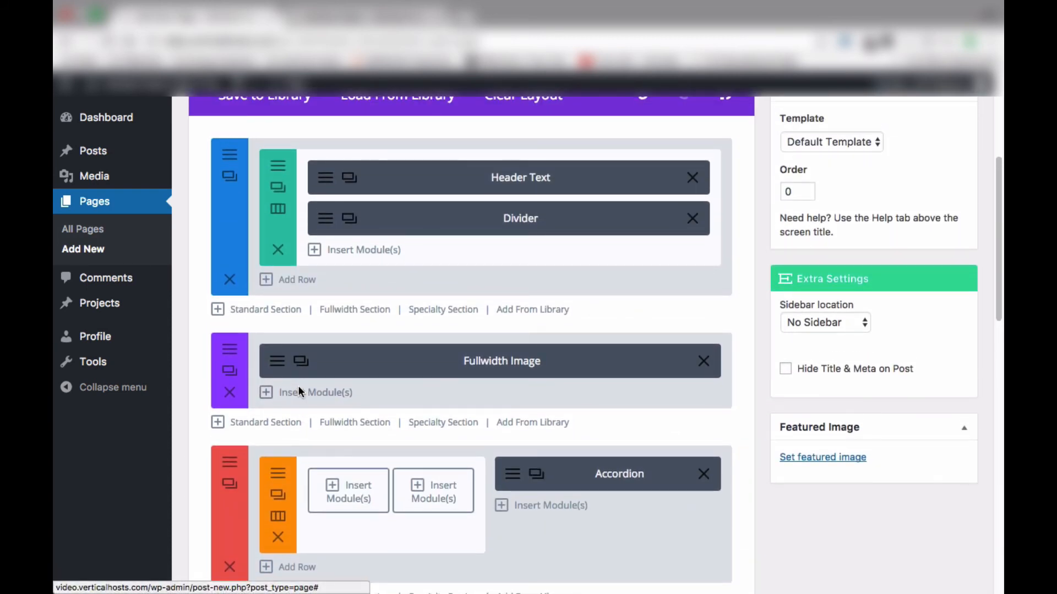
{"action": "scroll", "coordinate": [299, 390], "scroll_direction": "up", "scroll_amount": 5}
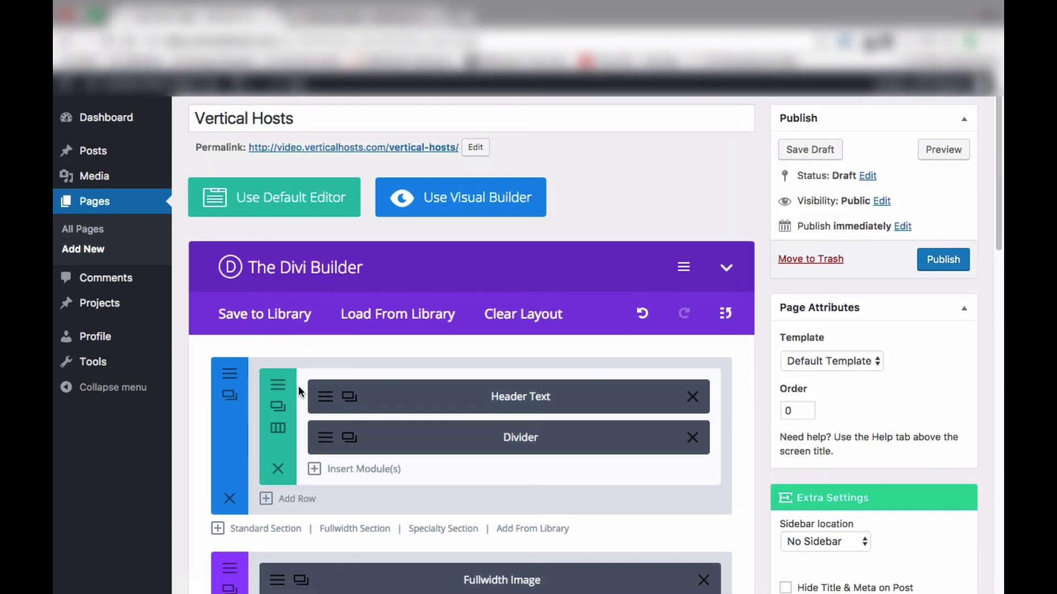